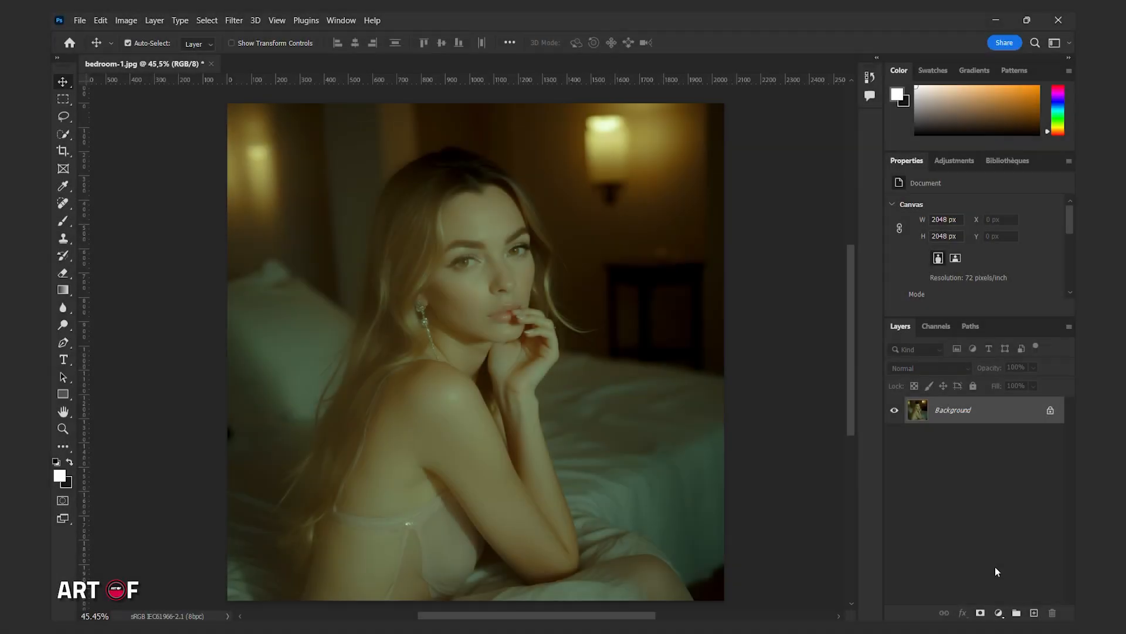
# Add a Curves adjustment layer above the photo and slightly raise the midtones of the red channel.
pyautogui.click(999, 613)
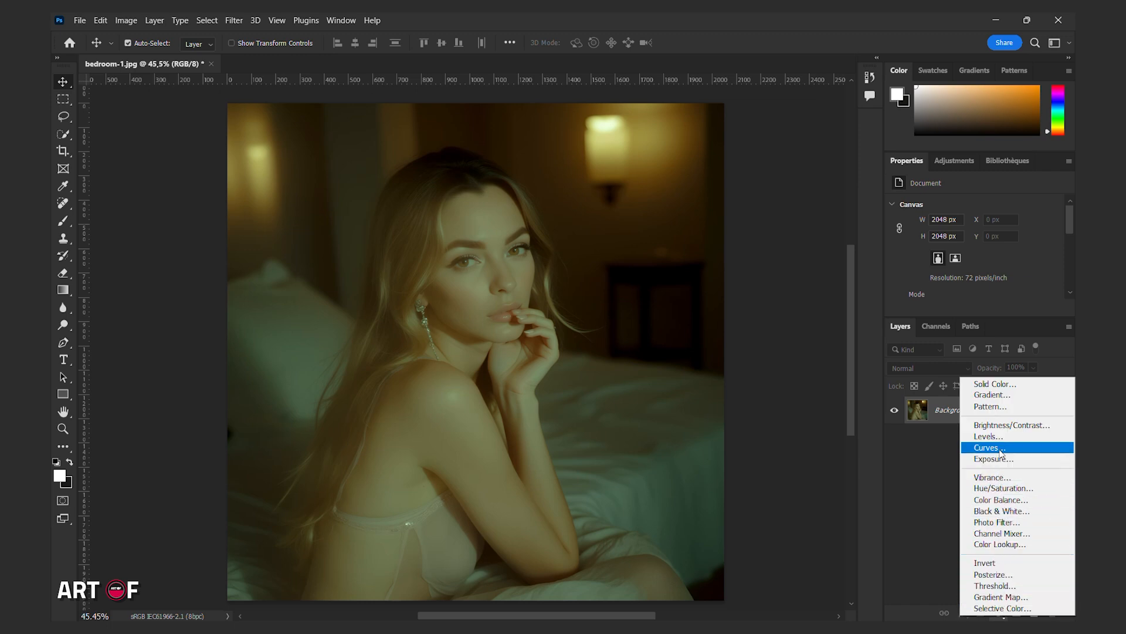
pyautogui.click(1000, 450)
pyautogui.moveTo(998, 318); pyautogui.dragTo(998, 422)
pyautogui.click(968, 224)
pyautogui.click(951, 235)
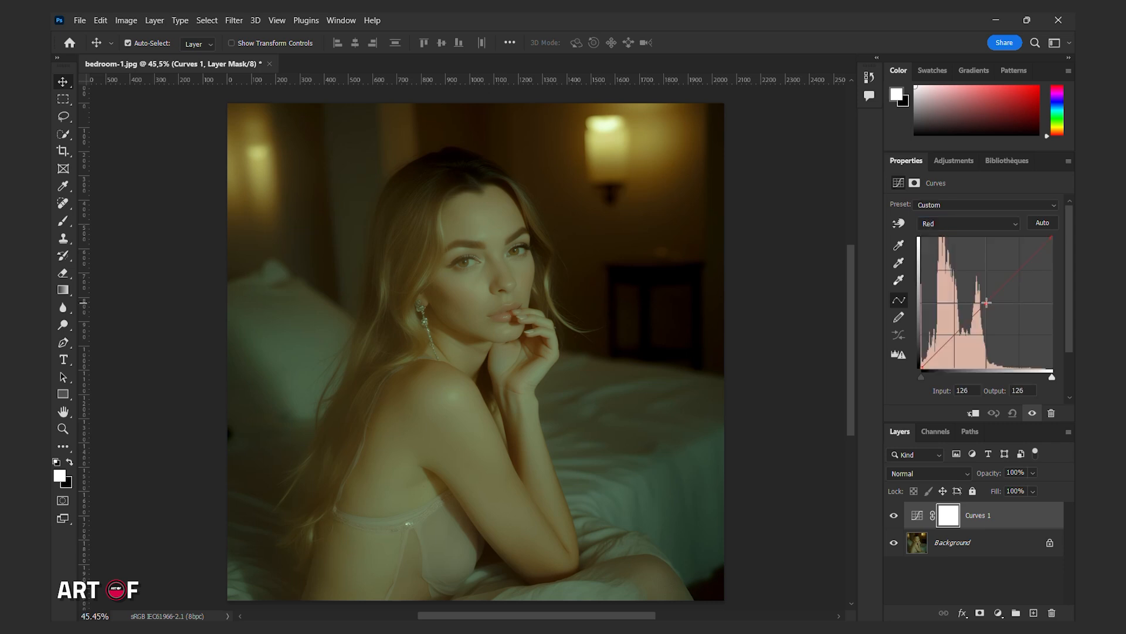
pyautogui.moveTo(984, 304); pyautogui.dragTo(985, 300)
# Lower the midtones of the green and blue curves to output 114 at input 124.
pyautogui.click(968, 224)
pyautogui.click(950, 247)
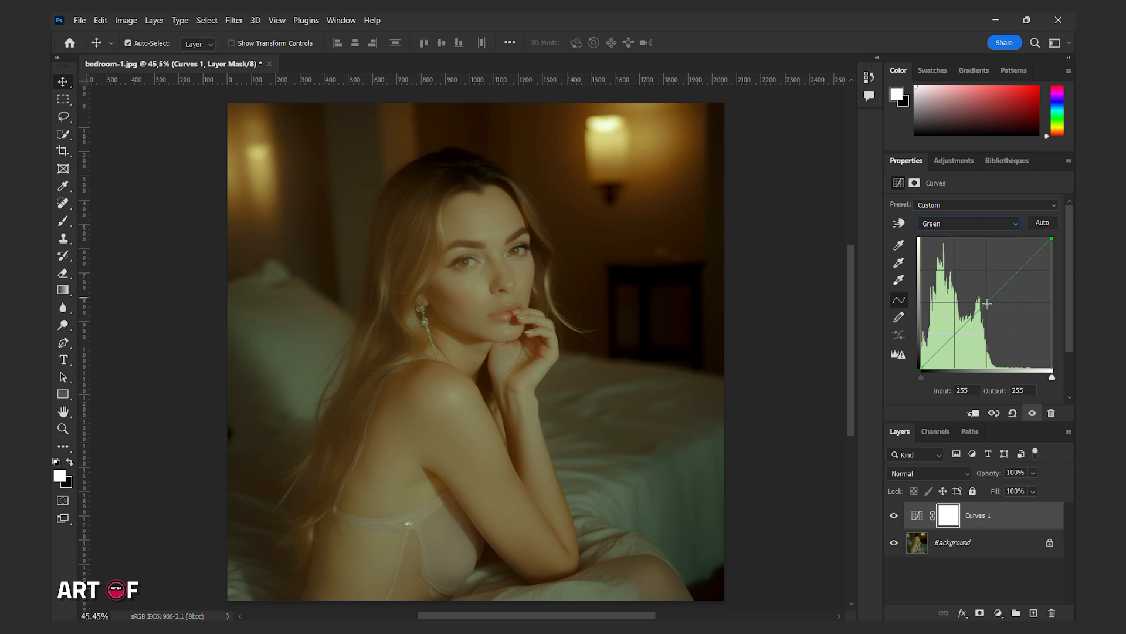
pyautogui.moveTo(986, 303); pyautogui.dragTo(985, 309)
pyautogui.click(988, 223)
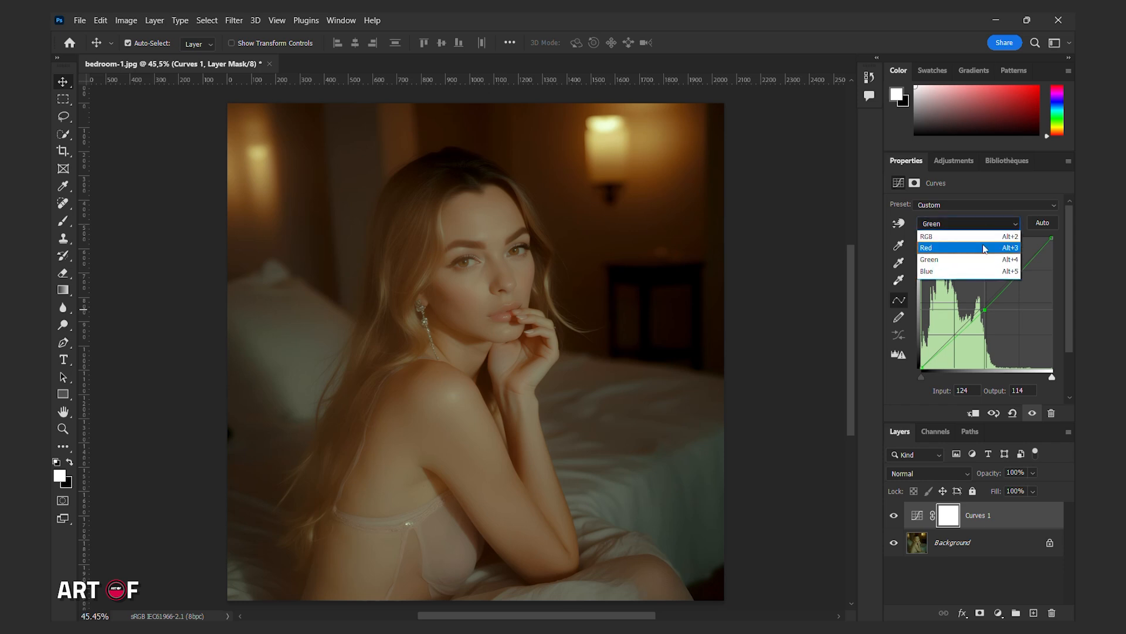
pyautogui.click(991, 274)
pyautogui.moveTo(984, 305); pyautogui.dragTo(985, 310)
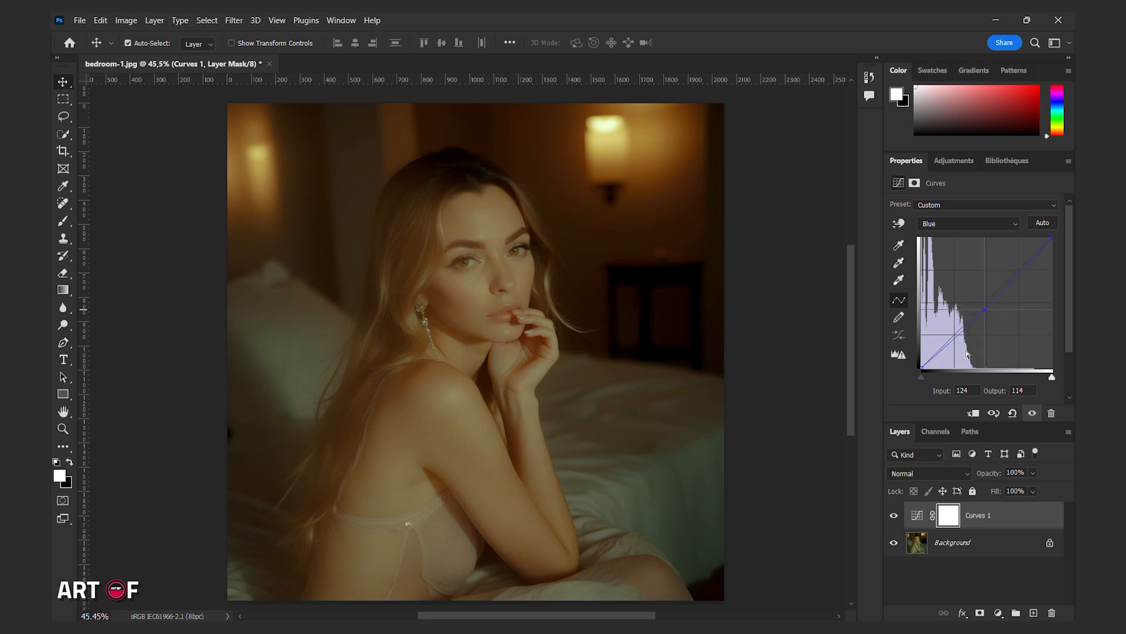
# Compare the photo with and without the Curves layer and rename that layer "color adjustment".
pyautogui.click(894, 517)
pyautogui.click(894, 516)
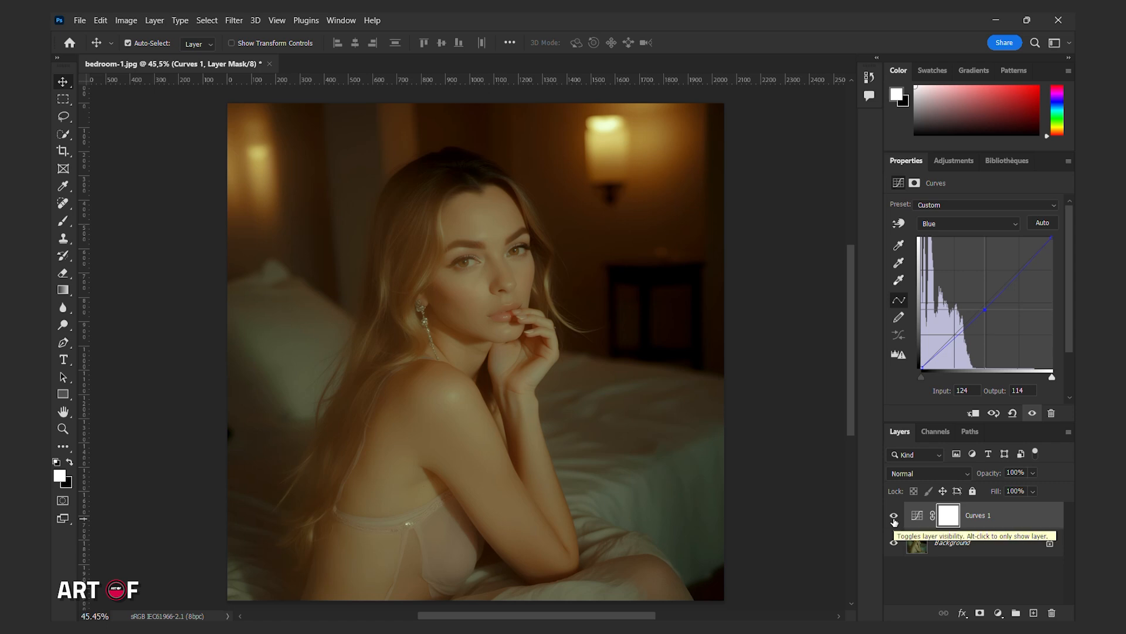
pyautogui.doubleClick(984, 515)
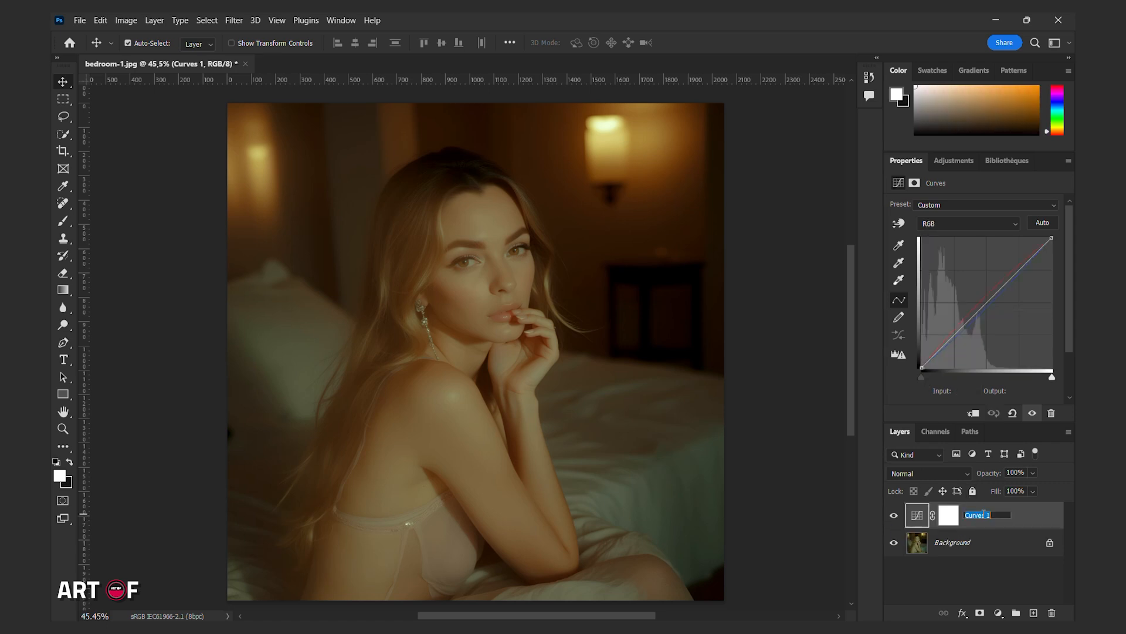
pyautogui.write('color adjustment')
pyautogui.press('Return')
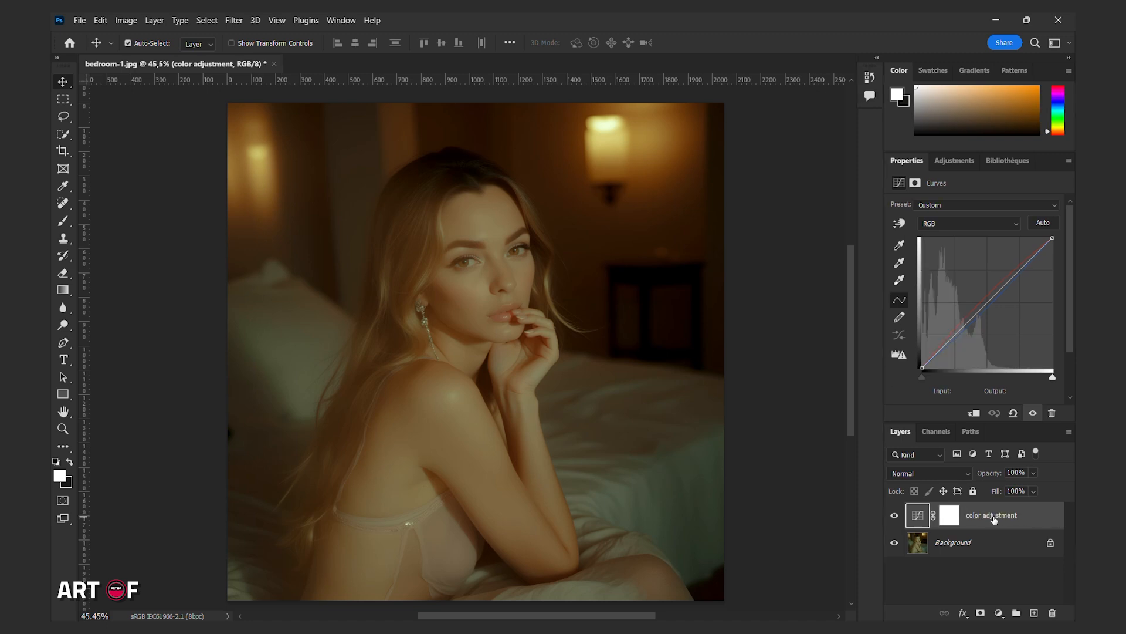
# Add a second Curves adjustment layer and name it "contrast".
pyautogui.click(999, 612)
pyautogui.click(995, 447)
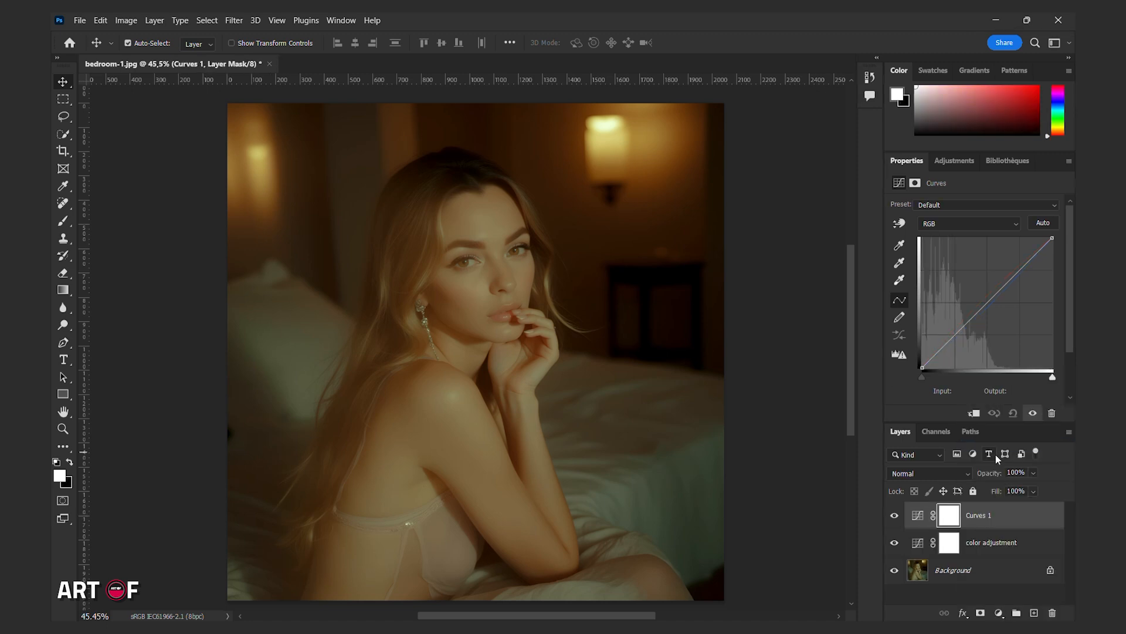
pyautogui.click(980, 516)
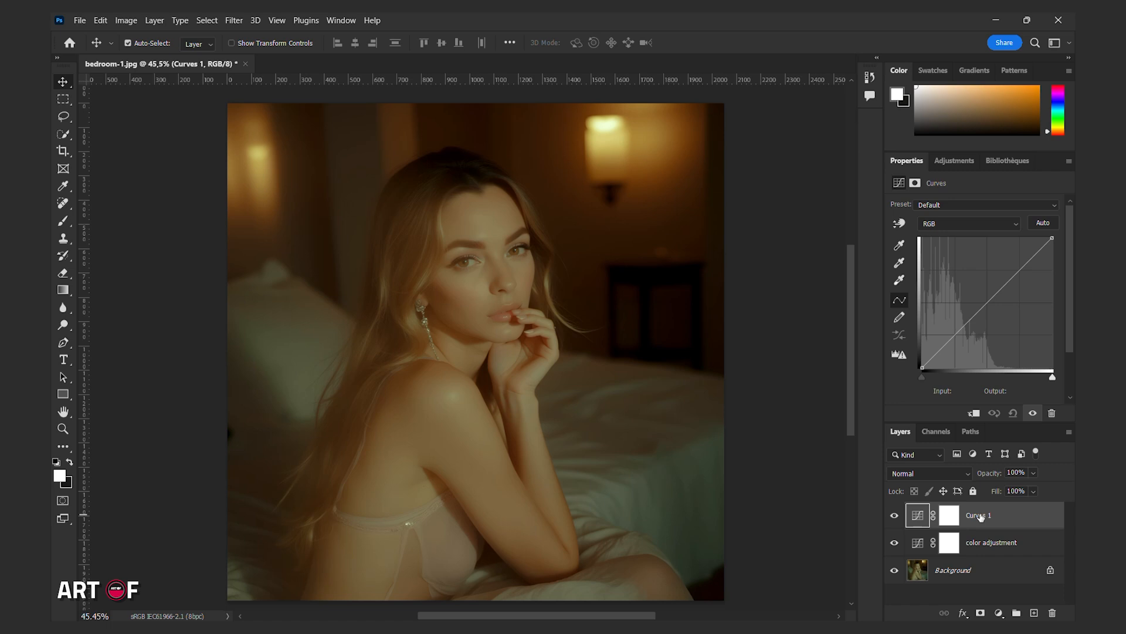
pyautogui.doubleClick(979, 517)
pyautogui.write('contrast')
# Shape the contrast curve into an S, lowering shadows to output 52 at input 66 and raising highlights to about 200.
pyautogui.moveTo(953, 336); pyautogui.dragTo(954, 341)
pyautogui.click(1009, 280)
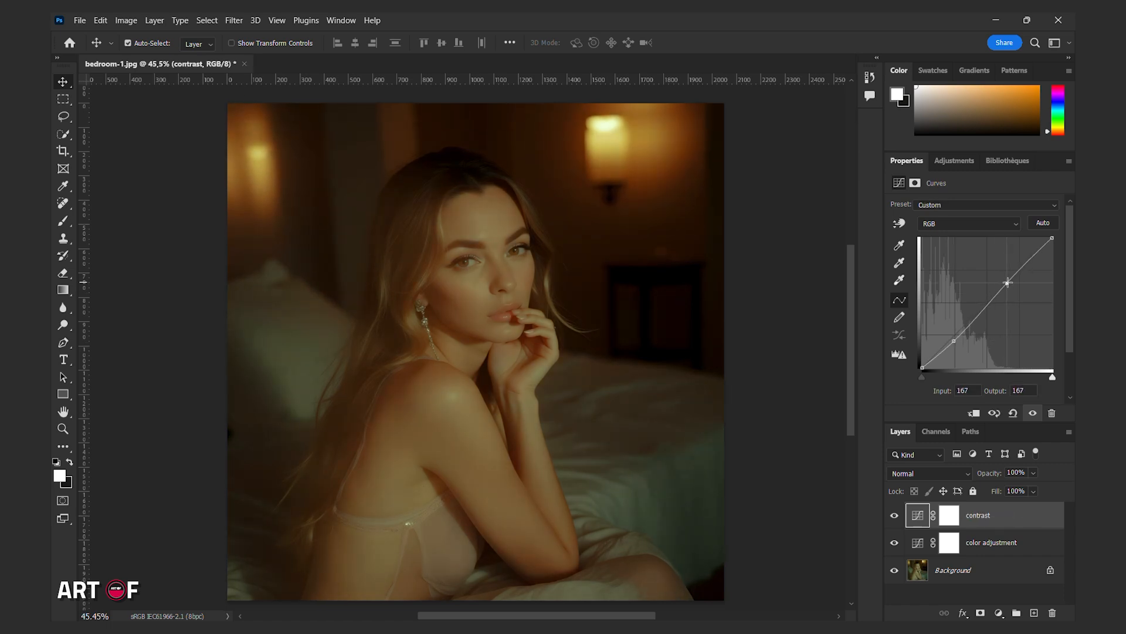
pyautogui.moveTo(1009, 279); pyautogui.dragTo(1009, 266)
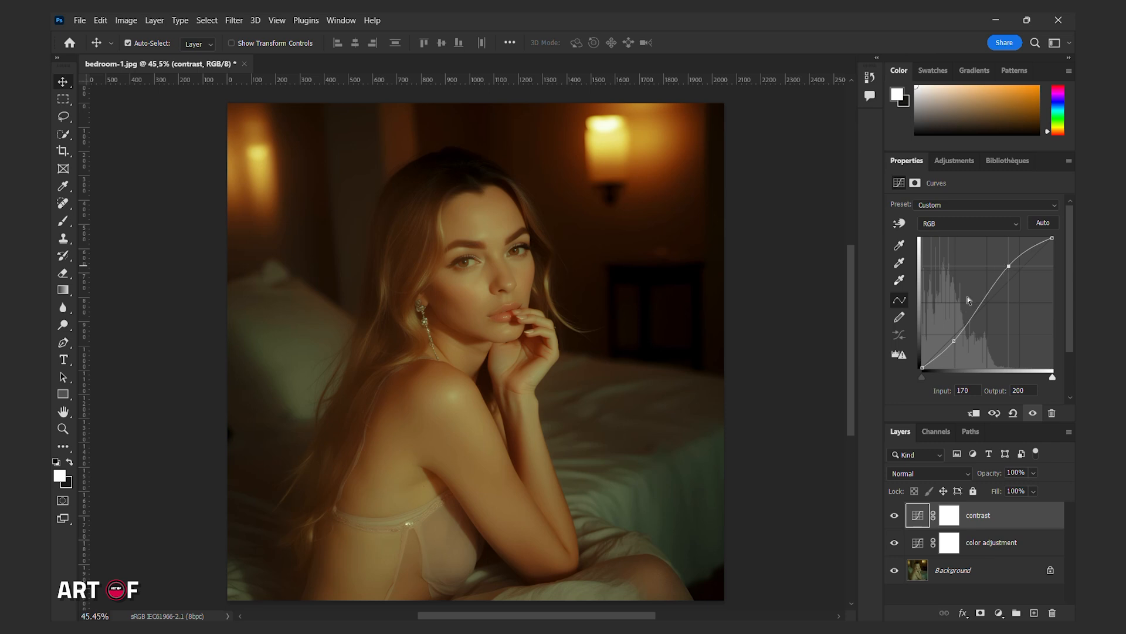
pyautogui.moveTo(954, 341); pyautogui.dragTo(951, 341)
pyautogui.moveTo(1009, 265); pyautogui.dragTo(1013, 266)
pyautogui.moveTo(952, 341); pyautogui.dragTo(957, 342)
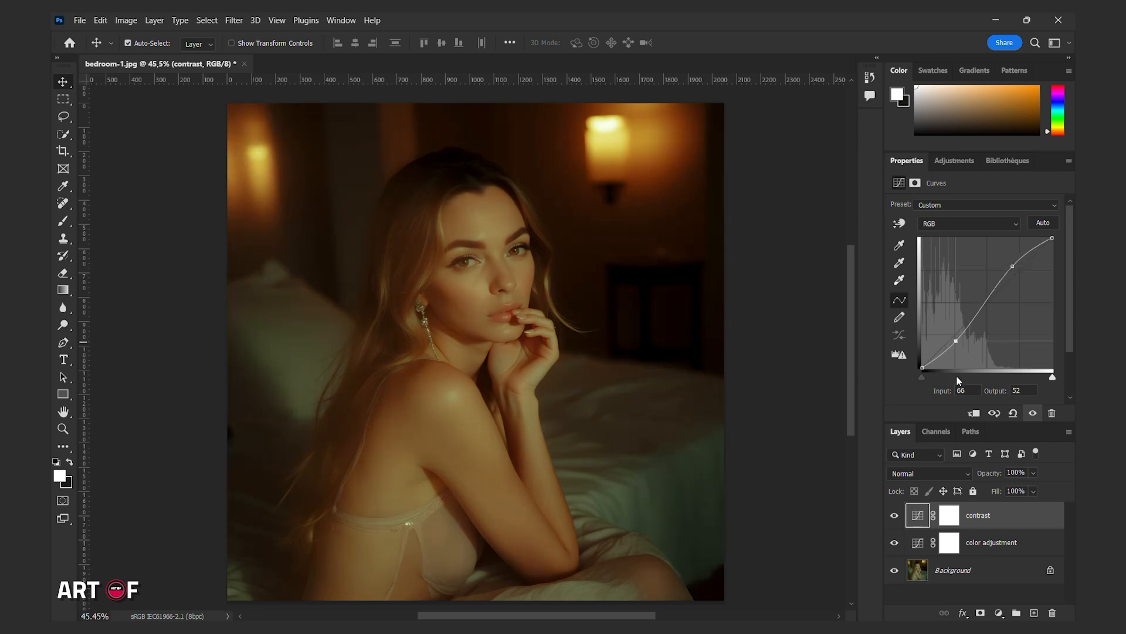
# Group the contrast and color adjustment layers and name the group "Correction-1".
pyautogui.keyDown('ctrl'); pyautogui.click(1001, 542); pyautogui.keyUp('ctrl')
pyautogui.hotkey('ctrl', 'g')
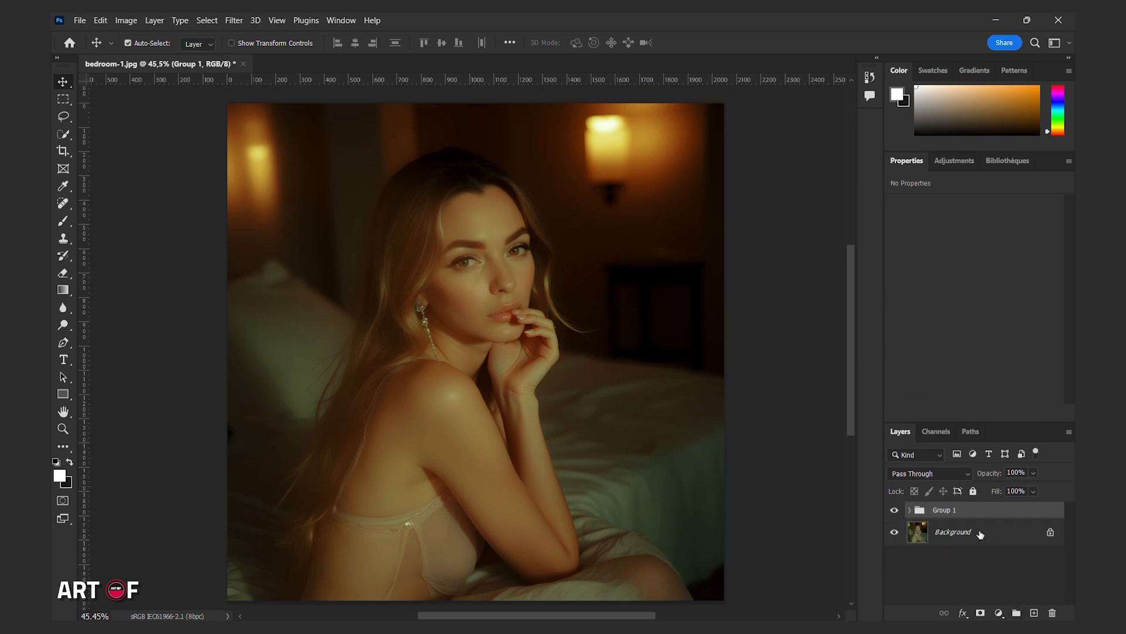
pyautogui.doubleClick(944, 511)
pyautogui.write('Correction-1')
pyautogui.press('Return')
# Add a Selective Color adjustment layer and set Reds to Cyan -24, Magenta -9, Yellow +24 and Black +15.
pyautogui.click(998, 611)
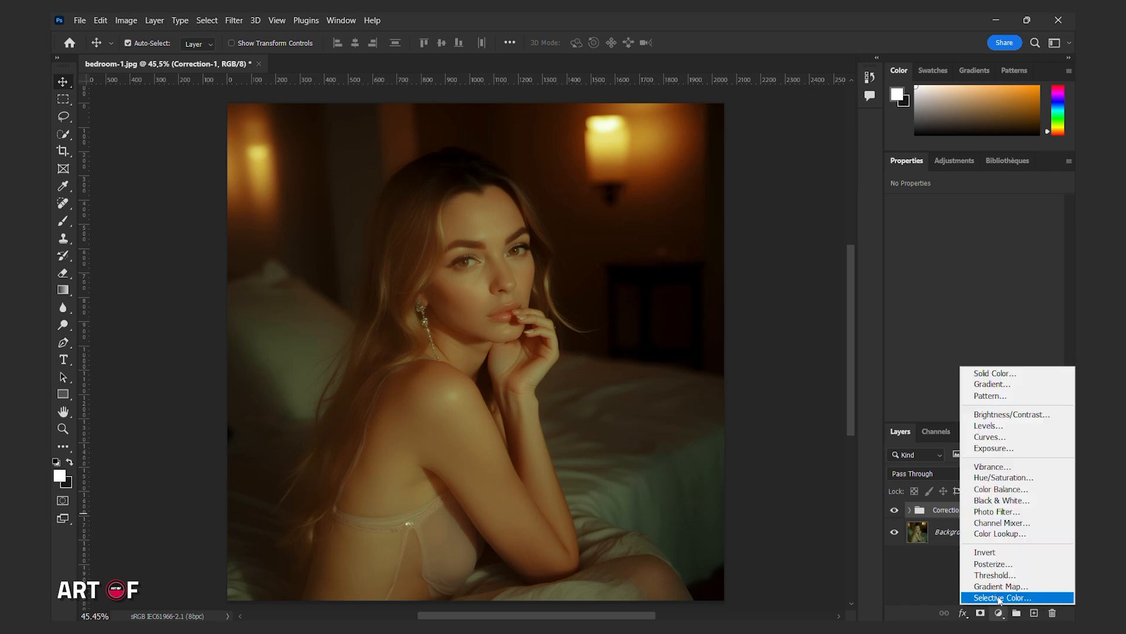
pyautogui.click(999, 598)
pyautogui.moveTo(975, 250); pyautogui.dragTo(989, 327)
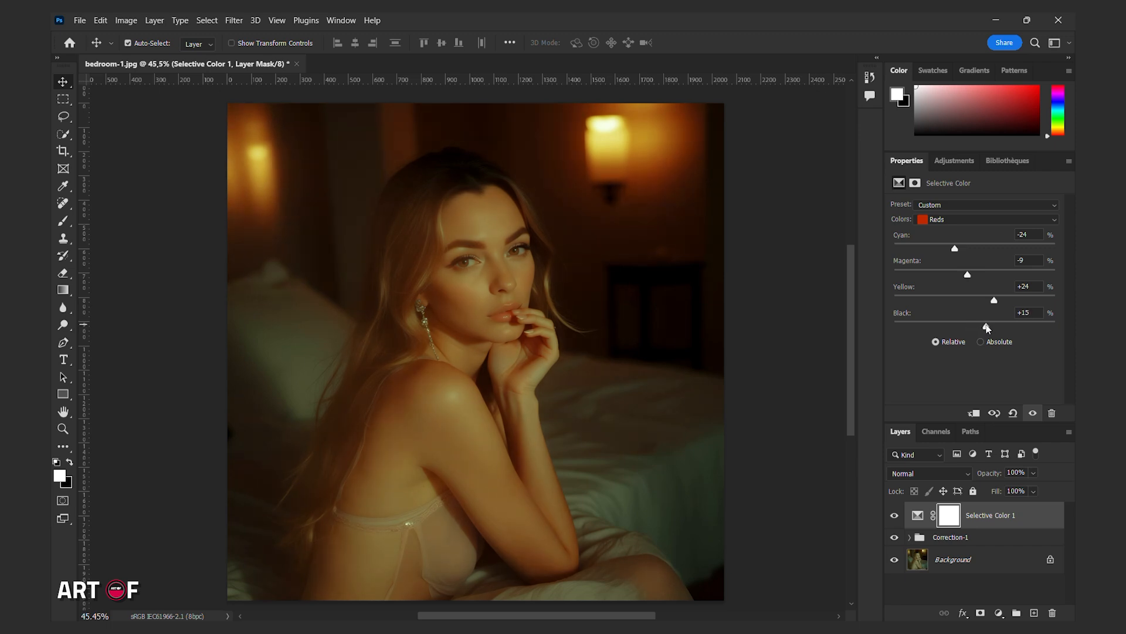
# Set the Yellows range to Cyan -43, Magenta +5 and Yellow +15, and reduce its Black value.
pyautogui.click(971, 223)
pyautogui.click(971, 237)
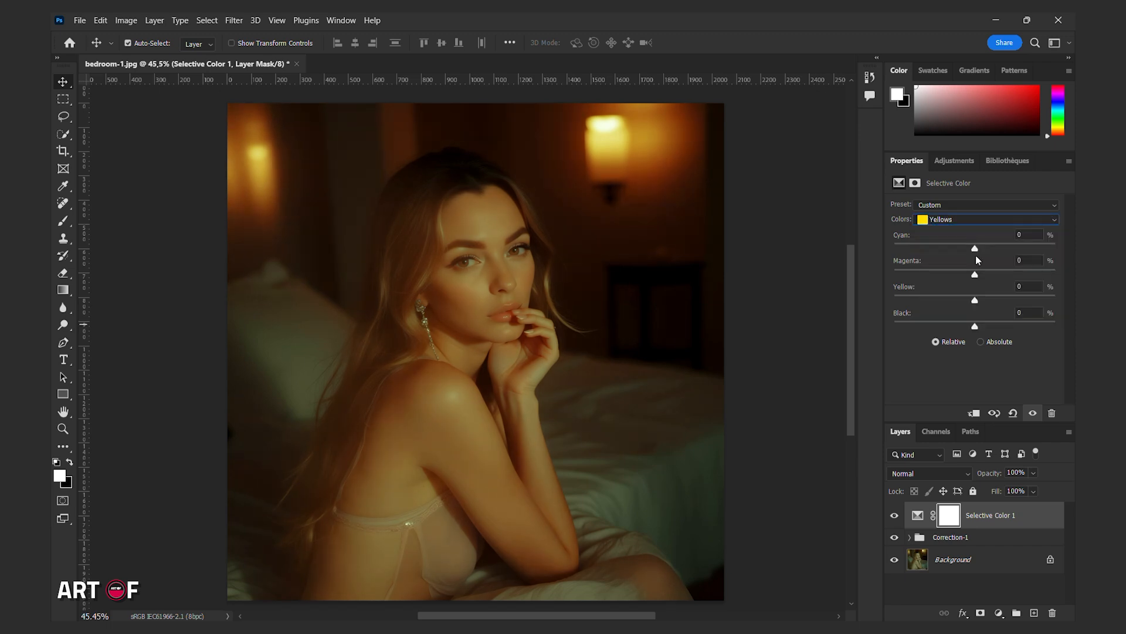
pyautogui.moveTo(974, 249); pyautogui.dragTo(959, 329)
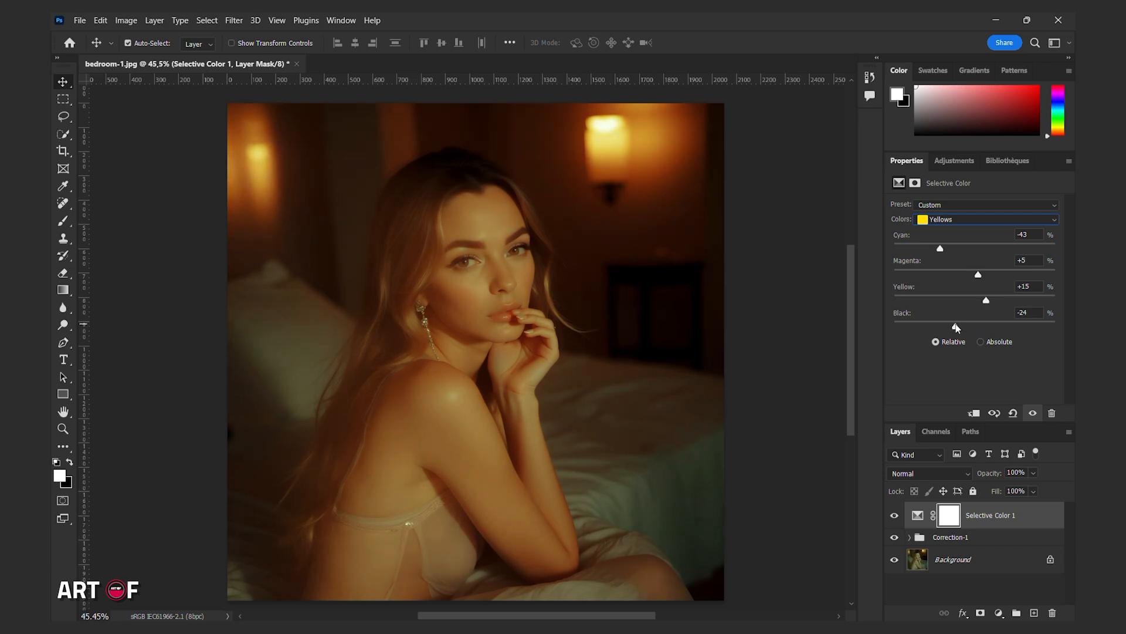
pyautogui.moveTo(956, 328); pyautogui.dragTo(958, 328)
# Set the Whites range of the Selective Color layer to Yellow -15 and Black -83.
pyautogui.click(965, 220)
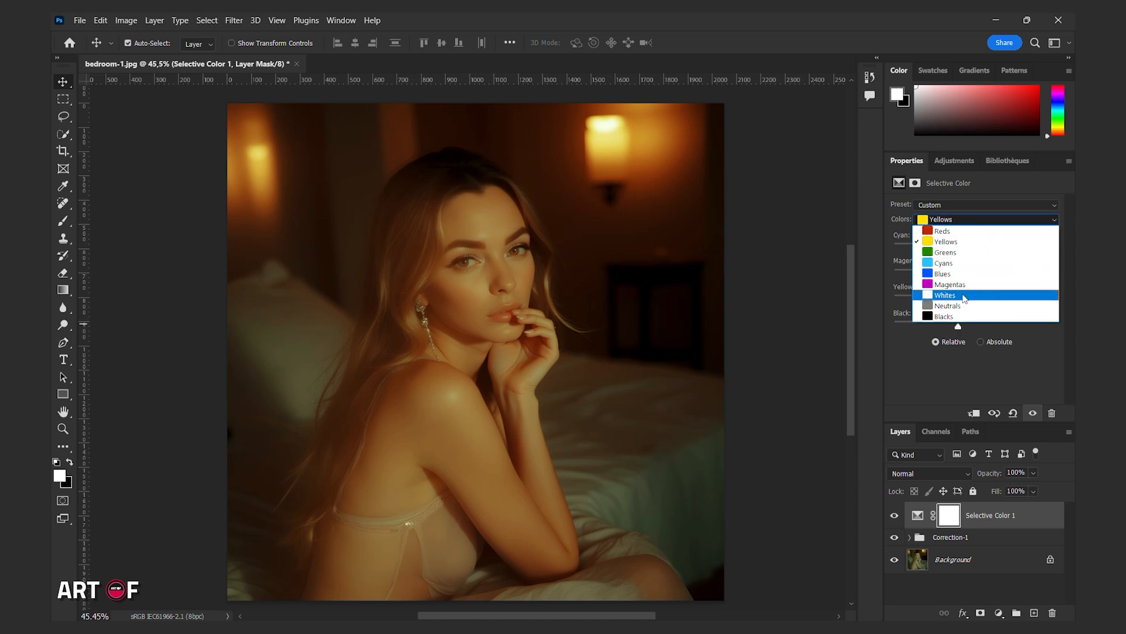
pyautogui.click(965, 296)
pyautogui.moveTo(972, 329); pyautogui.dragTo(909, 328)
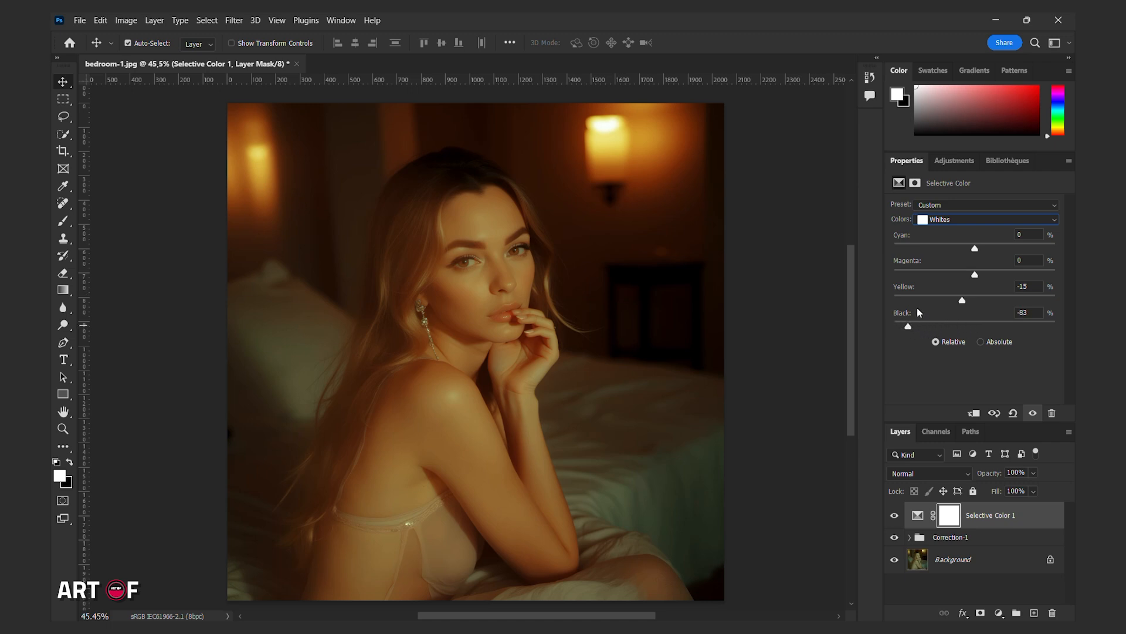
# Slightly reduce Black in the Neutrals range, undoing the trial changes to its Cyan and Yellow values.
pyautogui.click(971, 222)
pyautogui.click(965, 306)
pyautogui.moveTo(975, 249); pyautogui.dragTo(958, 251)
pyautogui.hotkey('ctrl', 'z')
pyautogui.moveTo(974, 298)
pyautogui.mouseDown()
pyautogui.moveTo(961, 300)
pyautogui.moveTo(978, 299)
pyautogui.mouseUp()
pyautogui.hotkey('ctrl', 'z')
pyautogui.moveTo(975, 326); pyautogui.dragTo(972, 320)
# Set Black to -1 in the Blacks range and compare the photo with and without the Selective Color layer.
pyautogui.click(978, 219)
pyautogui.click(970, 313)
pyautogui.moveTo(973, 329); pyautogui.dragTo(973, 328)
pyautogui.click(894, 516)
pyautogui.click(894, 516)
# Move the Selective Color layer to the top of the Correction-1 group and compare the photo with and without the group.
pyautogui.click(909, 538)
pyautogui.moveTo(992, 517); pyautogui.dragTo(995, 541)
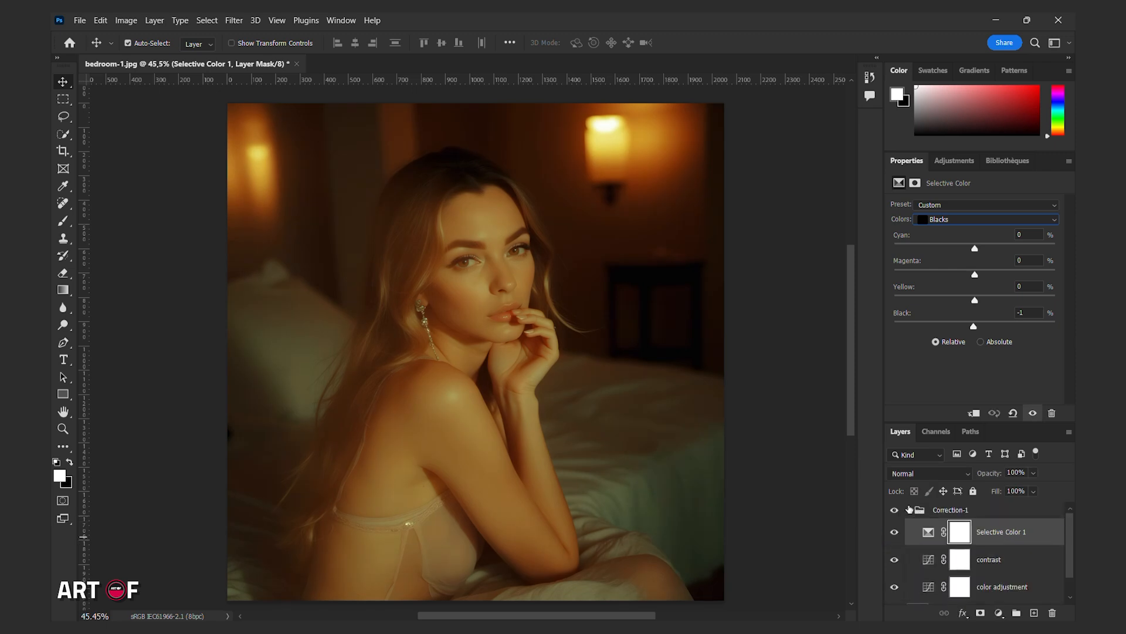
pyautogui.click(909, 509)
pyautogui.click(894, 511)
pyautogui.click(895, 510)
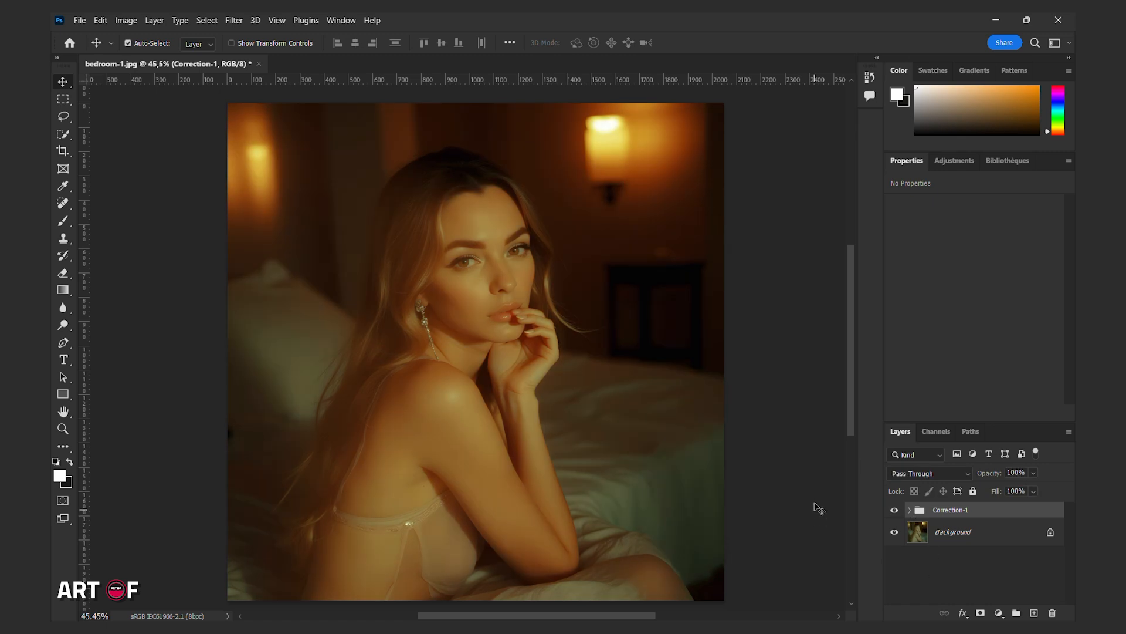
# Draw a thin horizontal rectangle about 1561 by 13 px across the woman's forehead, filled with orange f17700.
pyautogui.click(63, 393)
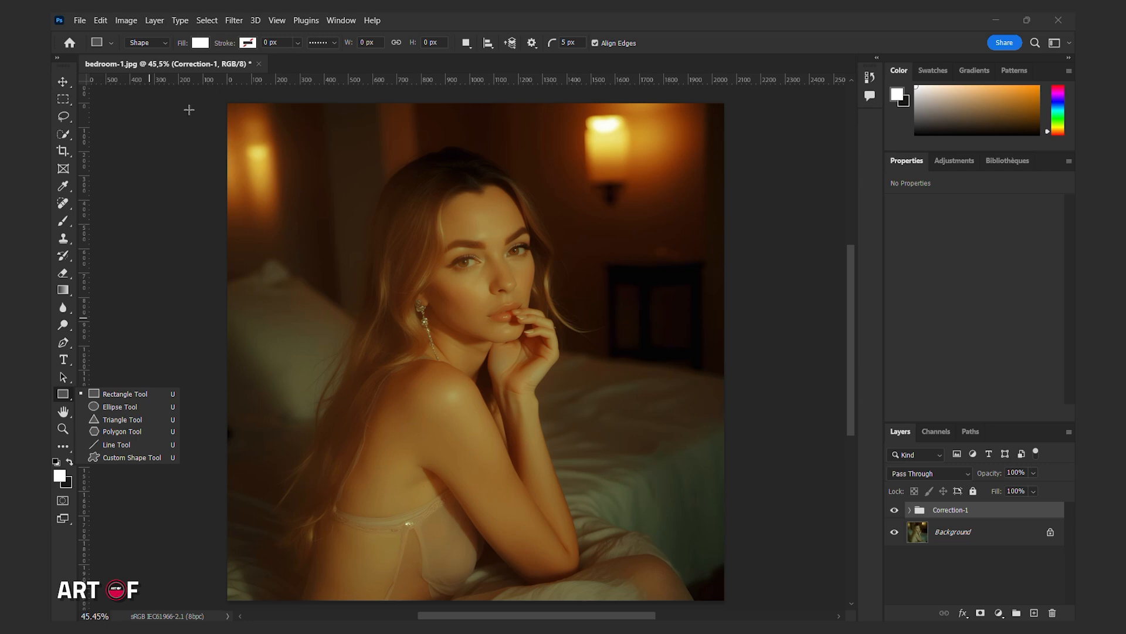
pyautogui.click(201, 43)
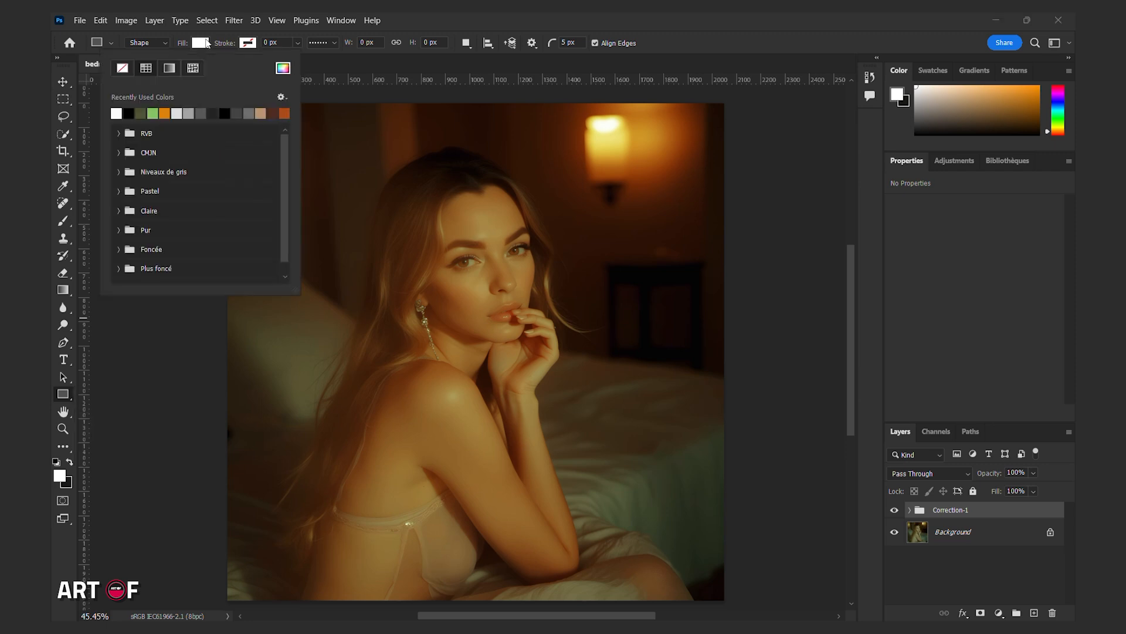
pyautogui.click(283, 68)
pyautogui.moveTo(906, 427)
pyautogui.mouseDown()
pyautogui.moveTo(907, 413)
pyautogui.moveTo(916, 418)
pyautogui.mouseUp()
pyautogui.moveTo(890, 267); pyautogui.dragTo(893, 271)
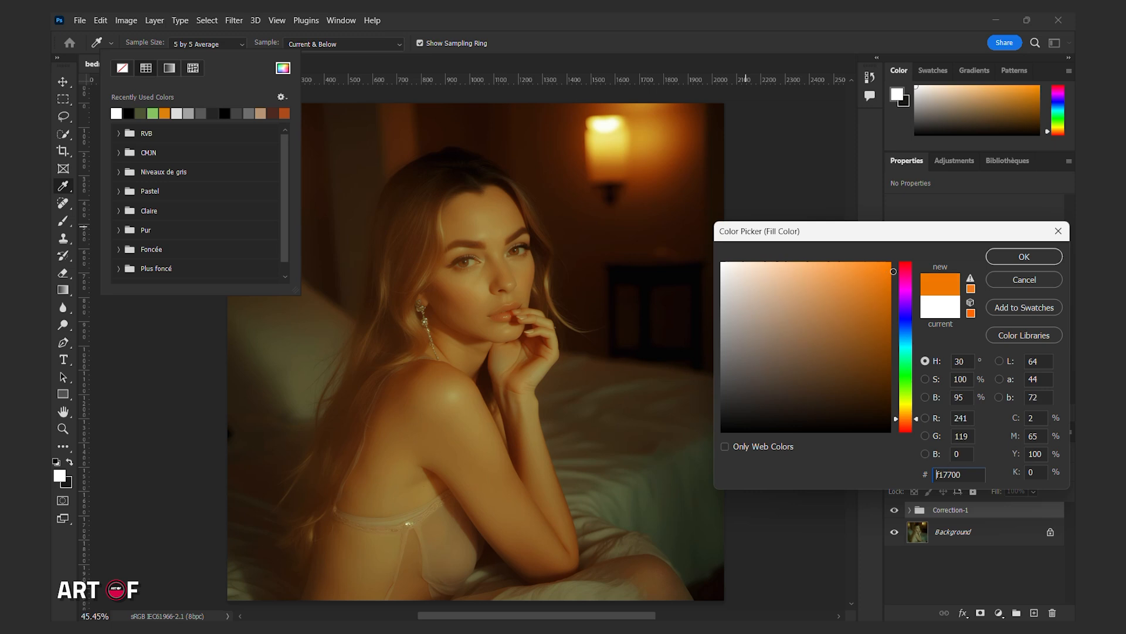
pyautogui.click(1024, 257)
pyautogui.moveTo(702, 206); pyautogui.dragTo(322, 208)
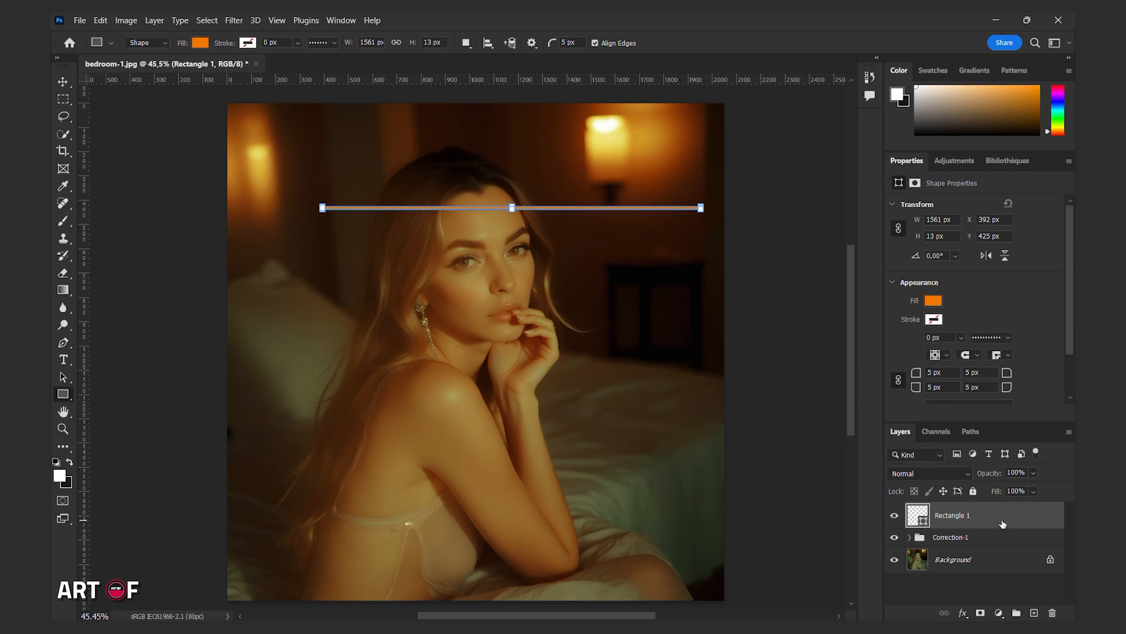
# Duplicate the orange bar and shift the copy straight down to Y 459 px.
pyautogui.hotkey('ctrl', 'j')
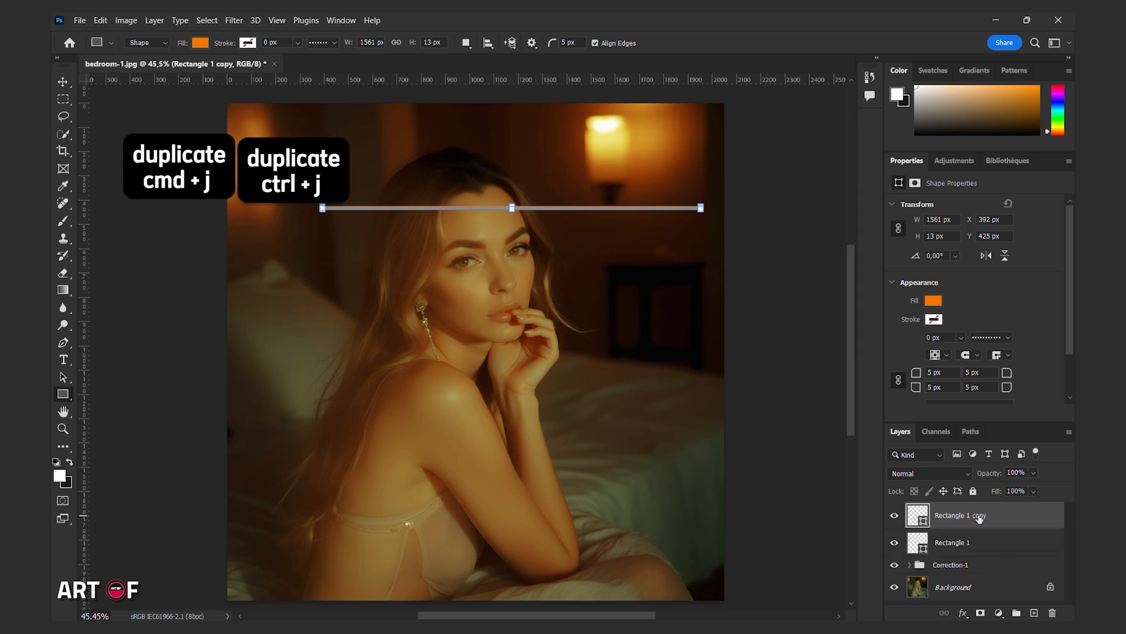
pyautogui.click(63, 82)
pyautogui.press('Down')
pyautogui.press('Down')
pyautogui.press('Down')
pyautogui.press('Down')
pyautogui.press('Down')
pyautogui.press('Down')
pyautogui.press('Down')
pyautogui.press('Down')
pyautogui.press('Down')
pyautogui.press('Down')
pyautogui.press('Down')
pyautogui.press('Down')
pyautogui.press('Down')
pyautogui.press('Down')
pyautogui.press('Down')
pyautogui.press('Down')
pyautogui.press('Down')
pyautogui.press('Down')
pyautogui.press('Down')
pyautogui.press('Down')
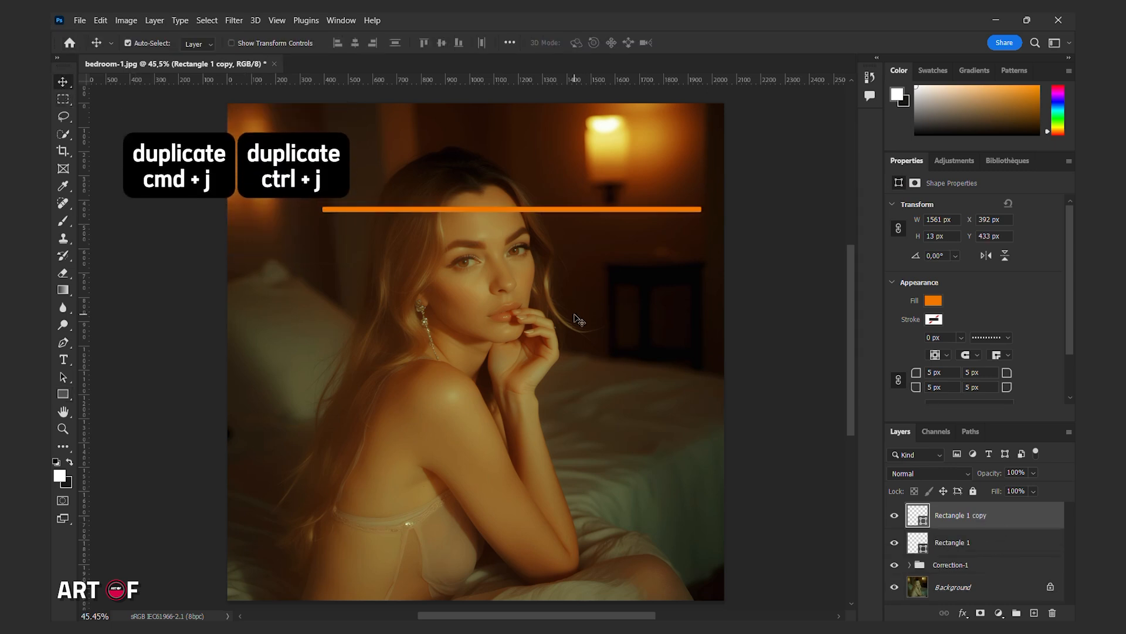
pyautogui.press('Down')
pyautogui.press('Down')
pyautogui.press('Down')
pyautogui.press('Down')
pyautogui.press('Down')
pyautogui.press('Down')
pyautogui.press('Down')
pyautogui.press('Down')
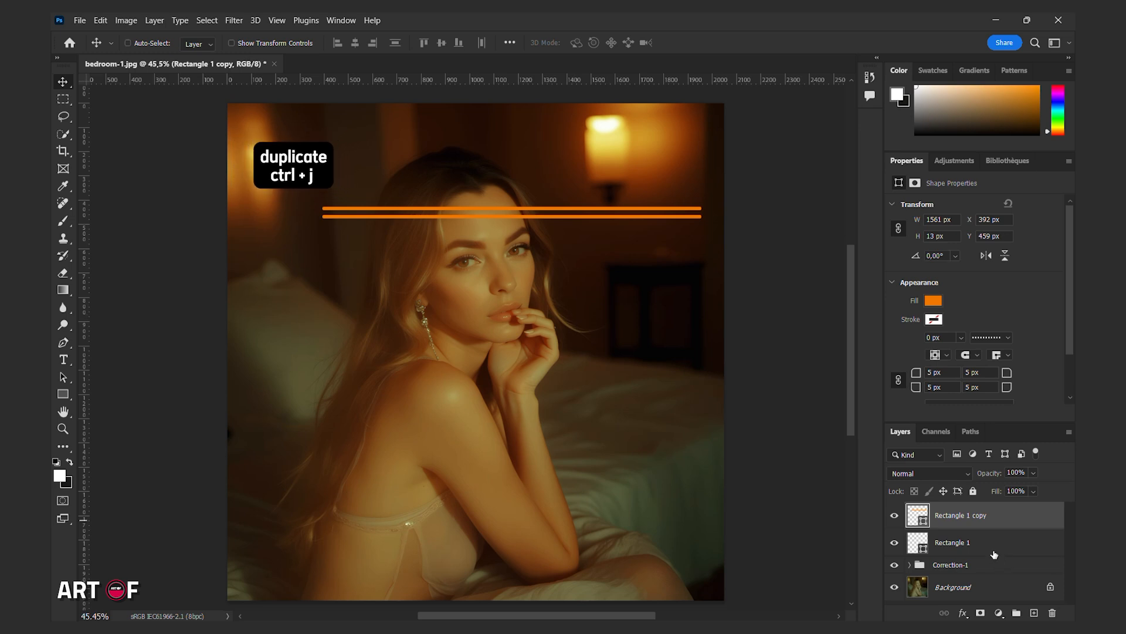
# Duplicate the two orange bars together and shift the new pair down to continue the evenly spaced stripes.
pyautogui.keyDown('shift'); pyautogui.click(992, 548); pyautogui.keyUp('shift')
pyautogui.hotkey('shift', 'Down')
pyautogui.hotkey('shift', 'Down')
pyautogui.hotkey('shift', 'Down')
pyautogui.hotkey('ctrl', 'j')
pyautogui.hotkey('shift', 'Down')
pyautogui.hotkey('shift', 'Down')
pyautogui.hotkey('shift', 'Down')
pyautogui.hotkey('shift', 'Down')
pyautogui.hotkey('shift', 'Down')
pyautogui.hotkey('shift', 'Down')
pyautogui.hotkey('shift', 'Down')
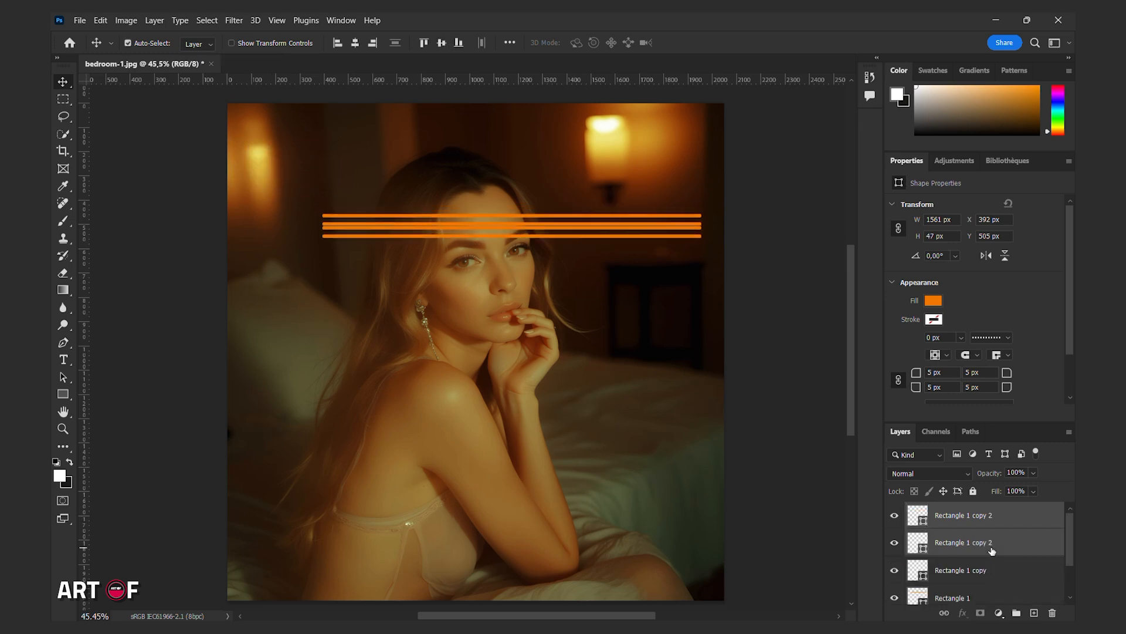
# Merge the four orange bar layers into a single layer.
pyautogui.keyDown('shift'); pyautogui.click(977, 597); pyautogui.keyUp('shift')
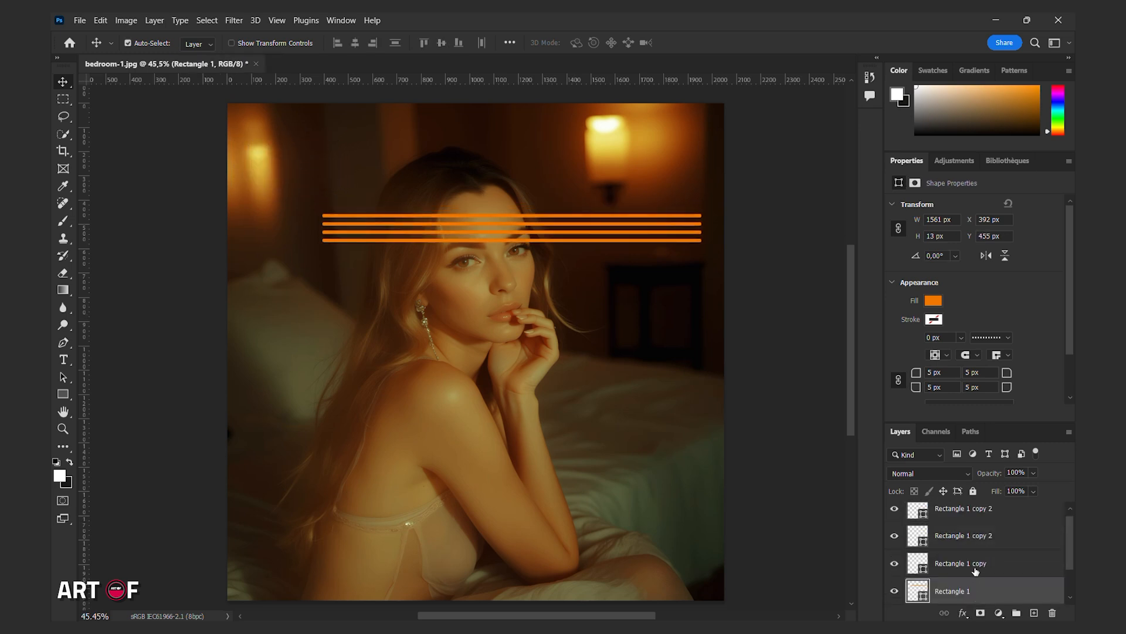
pyautogui.rightClick(977, 516)
pyautogui.click(983, 318)
# Duplicate the merged four-bar layer and shift the copy down directly below the original stripes.
pyautogui.hotkey('ctrl', 'j')
pyautogui.hotkey('shift', 'Down')
pyautogui.hotkey('shift', 'Down')
pyautogui.hotkey('shift', 'Down')
pyautogui.hotkey('shift', 'Down')
pyautogui.hotkey('shift', 'Down')
pyautogui.hotkey('shift', 'Down')
pyautogui.hotkey('shift', 'Down')
pyautogui.hotkey('shift', 'Down')
pyautogui.hotkey('shift', 'Down')
pyautogui.hotkey('shift', 'Down')
pyautogui.hotkey('shift', 'Down')
pyautogui.hotkey('shift', 'Down')
pyautogui.hotkey('shift', 'Down')
pyautogui.hotkey('shift', 'Down')
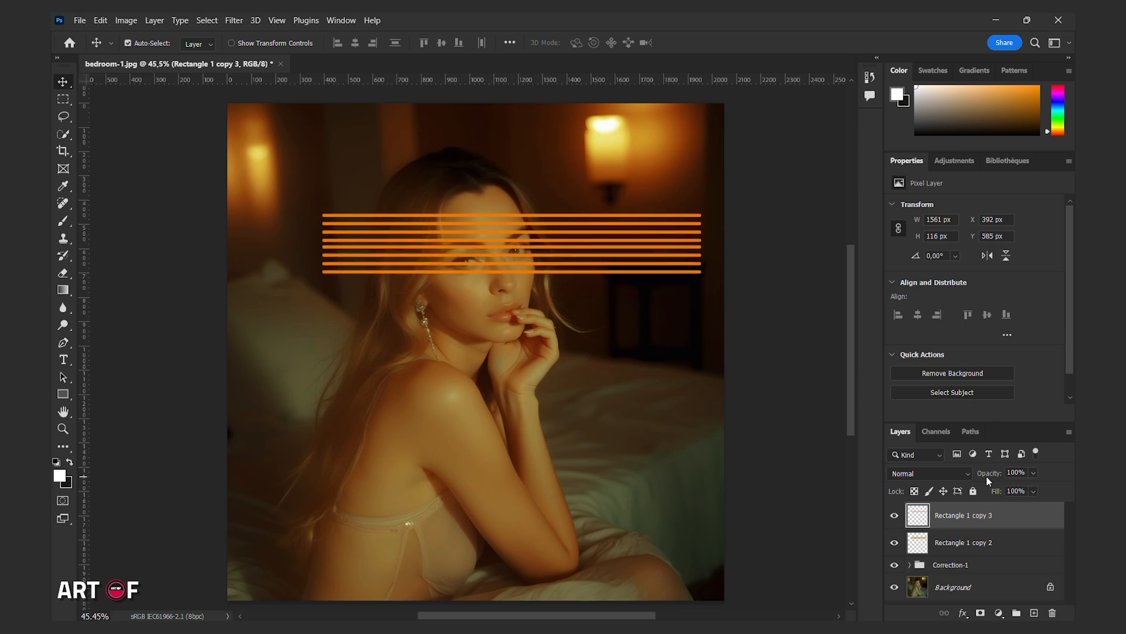
# Duplicate both stripe layers together and shift the copies down until the stripes continue evenly over the lower face.
pyautogui.keyDown('shift'); pyautogui.click(979, 546); pyautogui.keyUp('shift')
pyautogui.hotkey('ctrl', 'j')
pyautogui.hotkey('shift', 'Down')
pyautogui.hotkey('shift', 'Down')
pyautogui.hotkey('shift', 'Down')
pyautogui.hotkey('shift', 'Down')
pyautogui.hotkey('shift', 'Down')
pyautogui.hotkey('shift', 'Down')
pyautogui.hotkey('shift', 'Down')
pyautogui.hotkey('shift', 'Down')
pyautogui.hotkey('shift', 'Down')
pyautogui.hotkey('shift', 'Down')
pyautogui.hotkey('shift', 'Down')
pyautogui.hotkey('shift', 'Down')
pyautogui.hotkey('shift', 'Down')
pyautogui.hotkey('shift', 'Down')
pyautogui.hotkey('shift', 'Down')
pyautogui.hotkey('shift', 'Down')
pyautogui.hotkey('shift', 'Down')
pyautogui.hotkey('shift', 'Down')
pyautogui.hotkey('shift', 'Down')
pyautogui.hotkey('shift', 'Down')
pyautogui.hotkey('shift', 'Up')
pyautogui.hotkey('shift', 'Up')
pyautogui.hotkey('shift', 'Up')
pyautogui.hotkey('shift', 'Up')
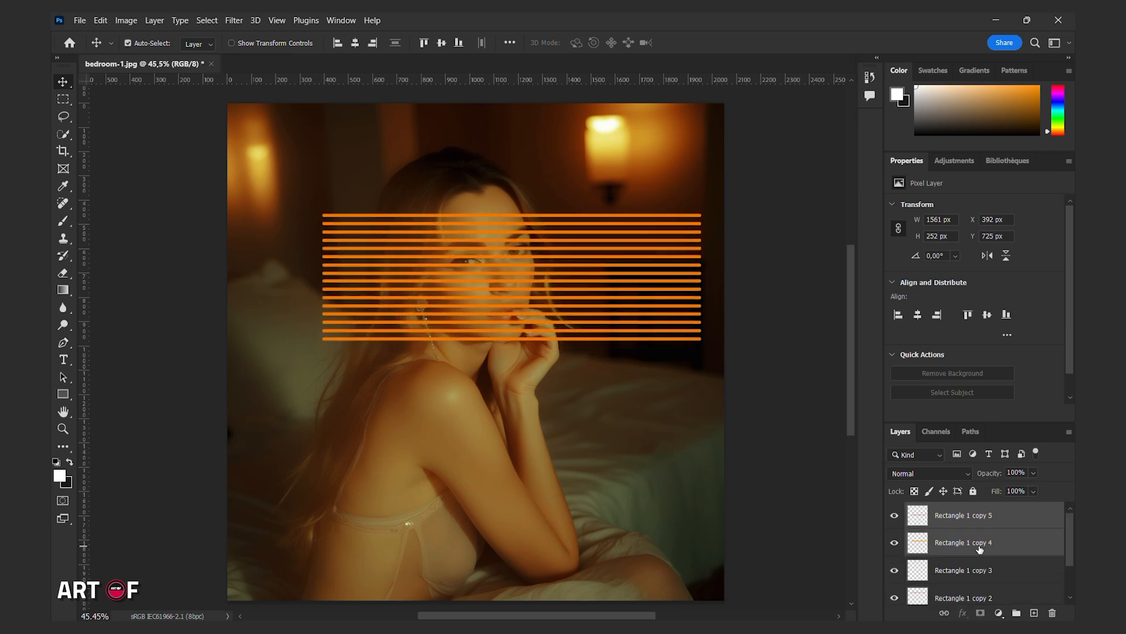
# Merge all the stripe layers into one layer and rename it "Light overlay".
pyautogui.click(978, 597)
pyautogui.keyDown('shift'); pyautogui.click(978, 515); pyautogui.keyUp('shift')
pyautogui.rightClick(979, 516)
pyautogui.click(976, 319)
pyautogui.doubleClick(968, 515)
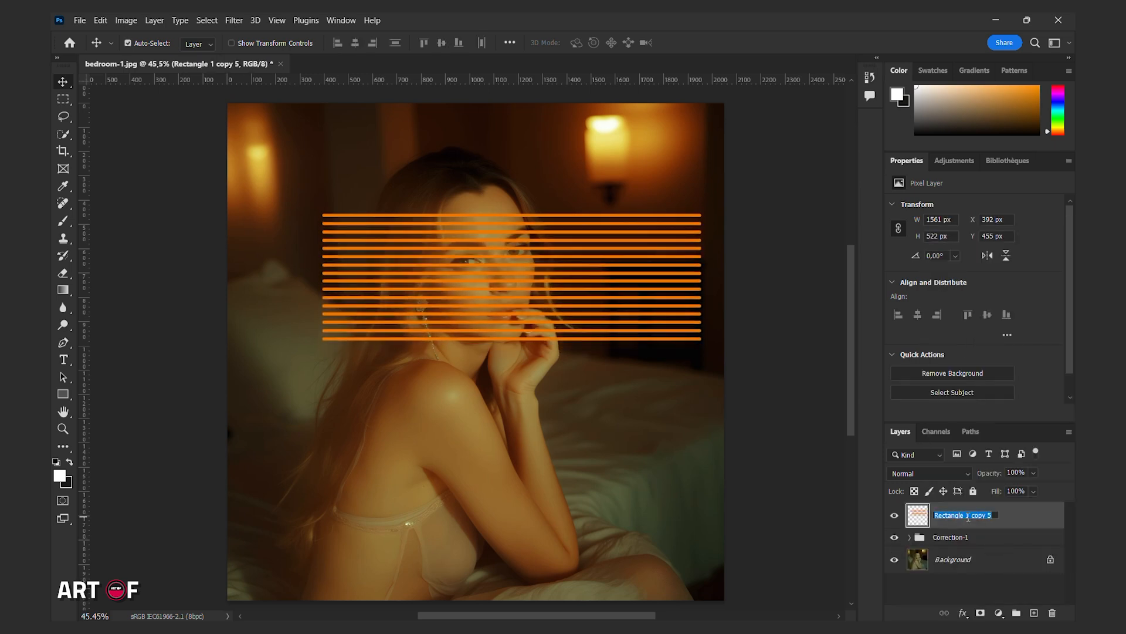
pyautogui.write('Light overlay')
pyautogui.press('Return')
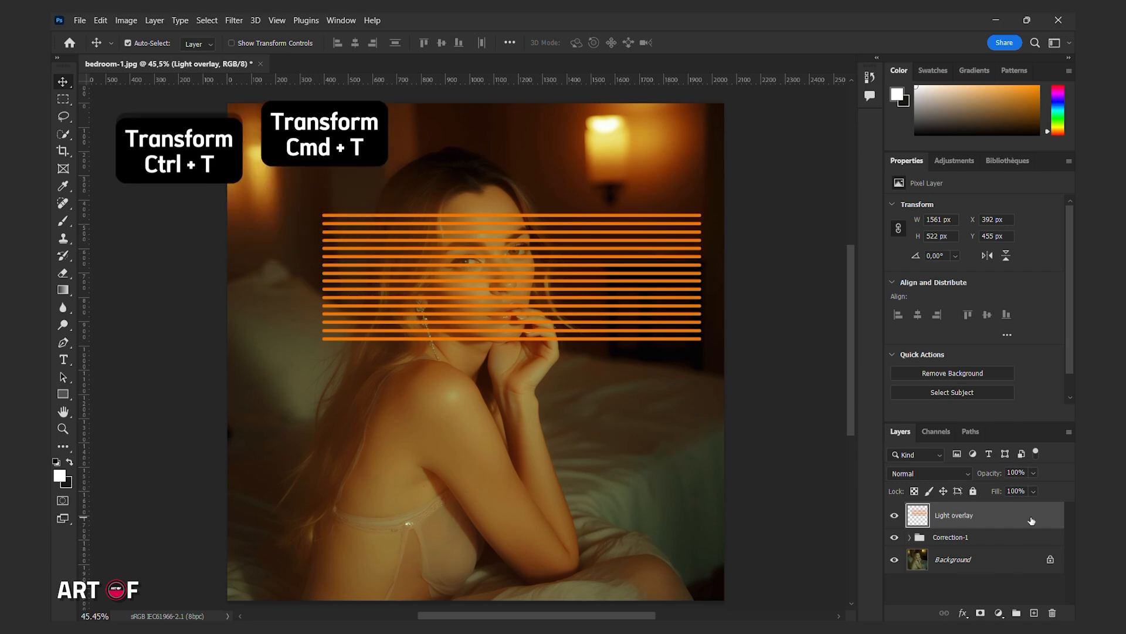
# Rotate the Light overlay stripes to about -11.4°, enlarge them to about 247%, and shift them over the subject and the wall behind her.
pyautogui.hotkey('ctrl', 't')
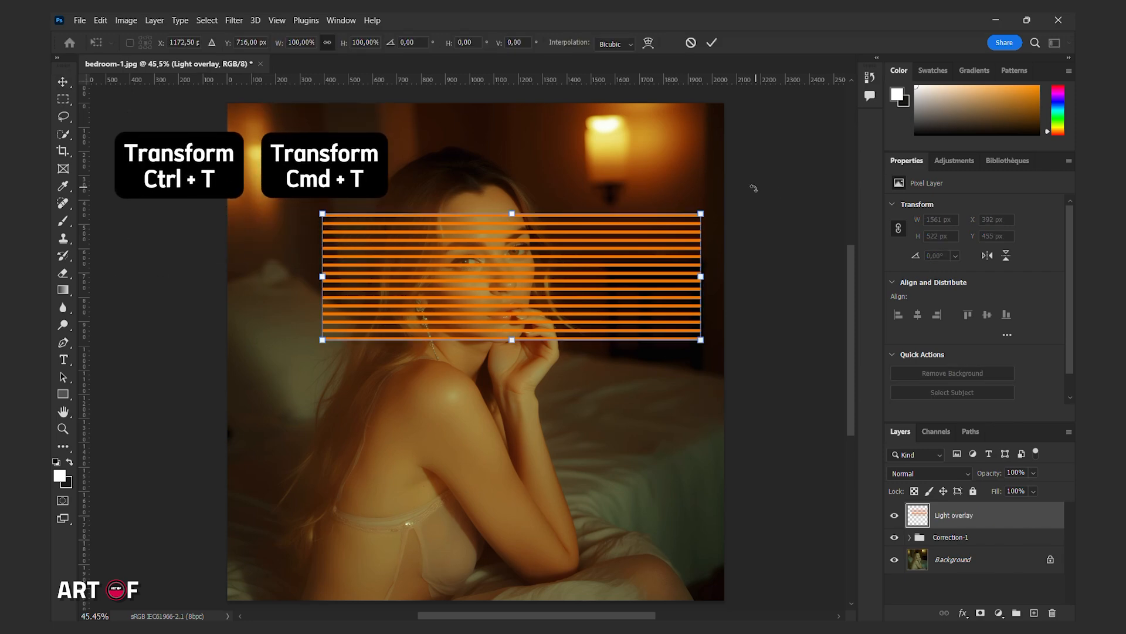
pyautogui.moveTo(754, 183); pyautogui.dragTo(748, 133)
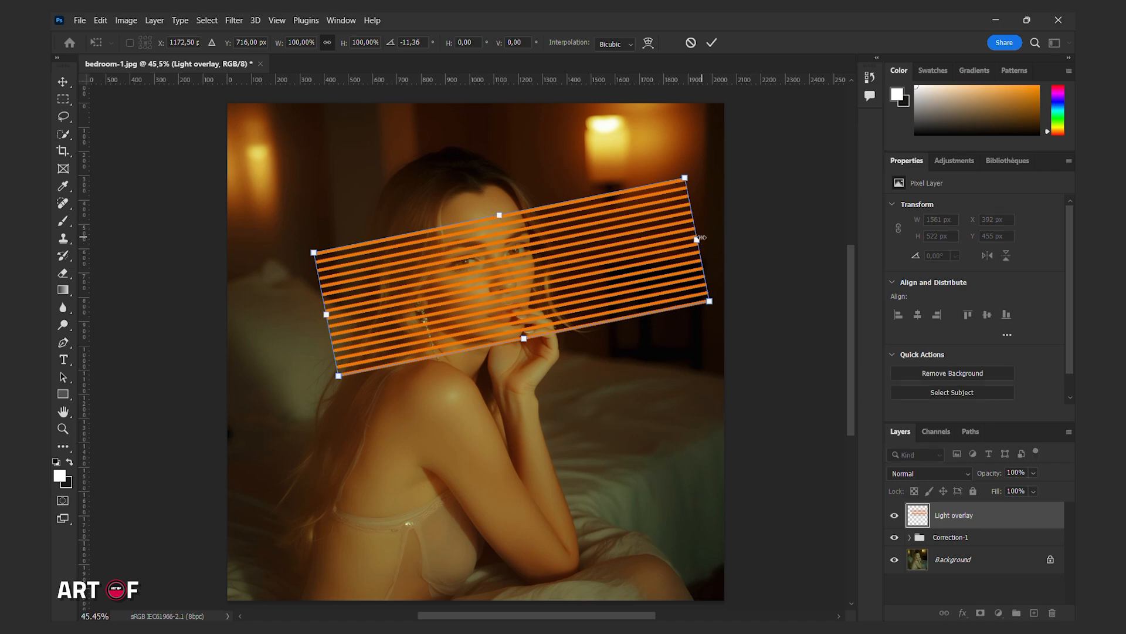
pyautogui.moveTo(699, 239); pyautogui.dragTo(829, 214)
pyautogui.moveTo(564, 248); pyautogui.dragTo(612, 228)
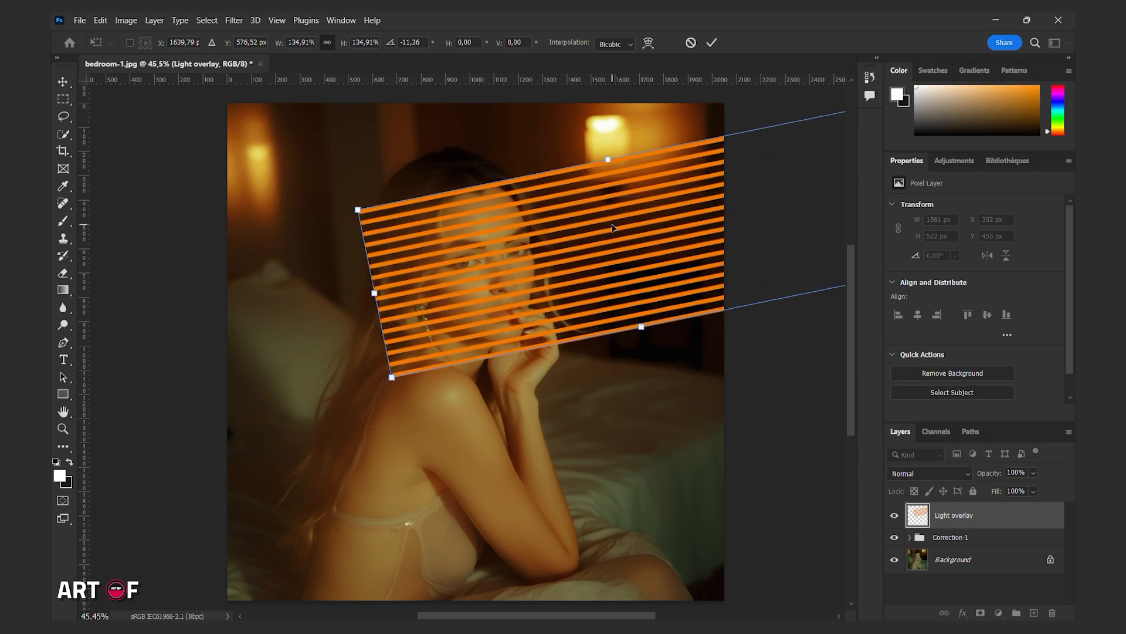
pyautogui.moveTo(609, 161); pyautogui.dragTo(608, 118)
pyautogui.moveTo(635, 281); pyautogui.dragTo(660, 296)
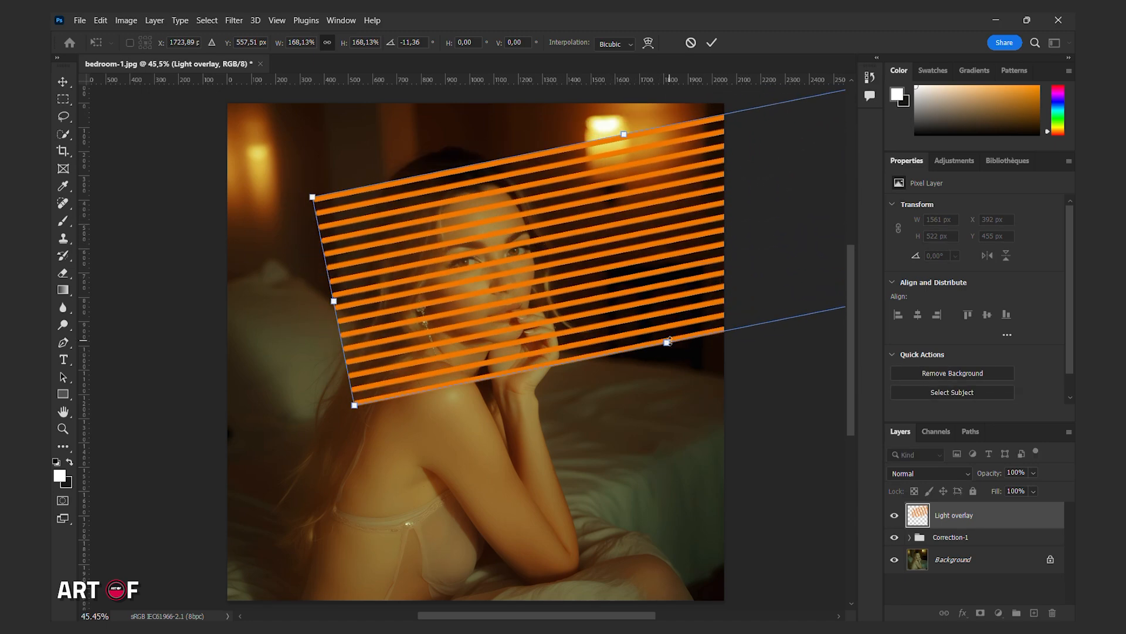
pyautogui.moveTo(668, 342); pyautogui.dragTo(671, 423)
pyautogui.moveTo(621, 133); pyautogui.dragTo(620, 116)
pyautogui.moveTo(621, 204); pyautogui.dragTo(710, 176)
pyautogui.moveTo(601, 234); pyautogui.dragTo(728, 213)
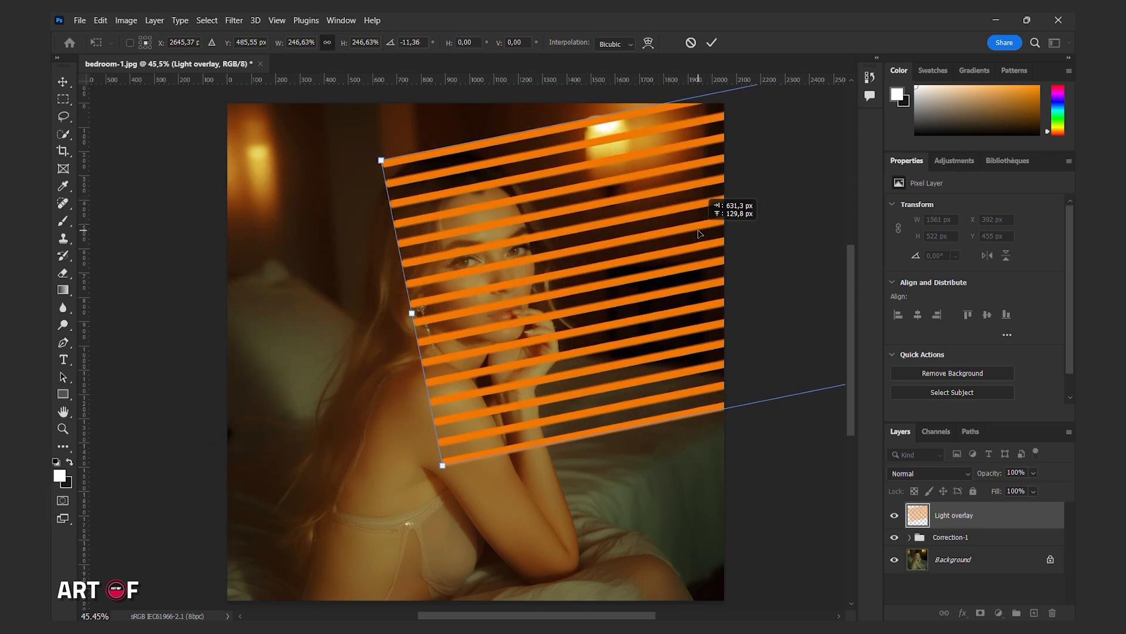
pyautogui.press('Return')
# Convert the Light overlay layer to a smart object and apply a Gaussian Blur with a 23.5-pixel radius.
pyautogui.rightClick(953, 526)
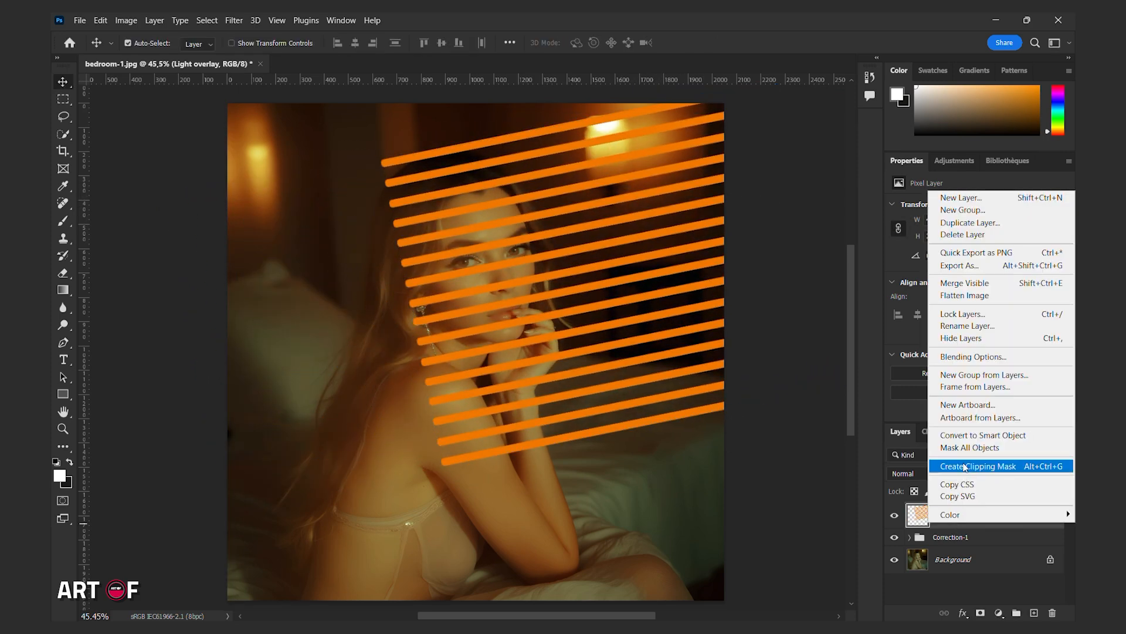
pyautogui.click(962, 435)
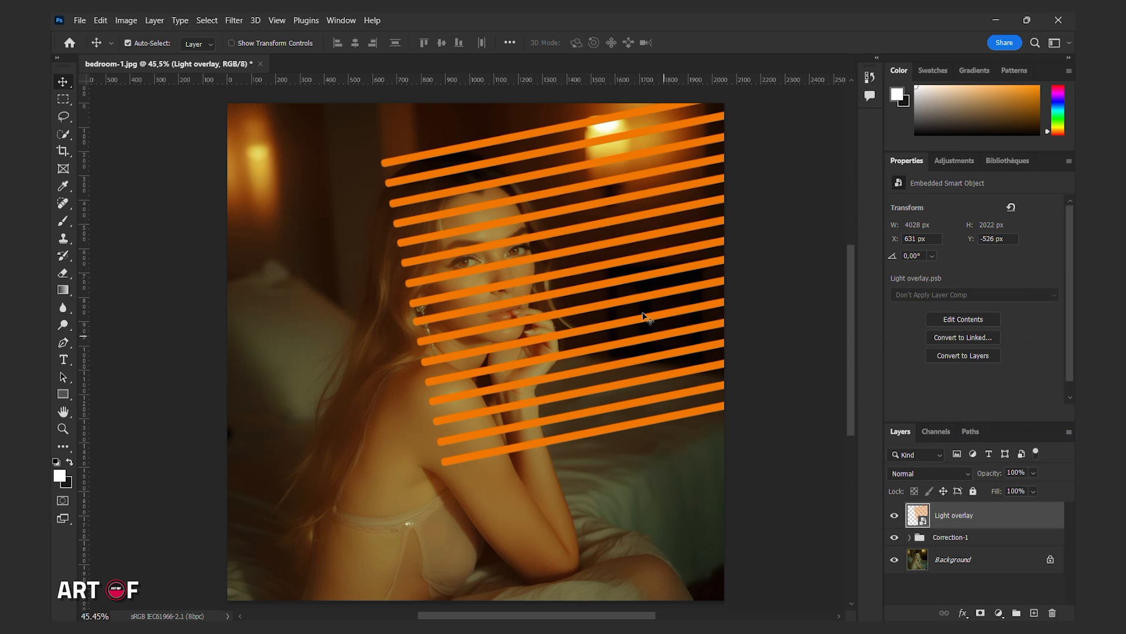
pyautogui.click(234, 21)
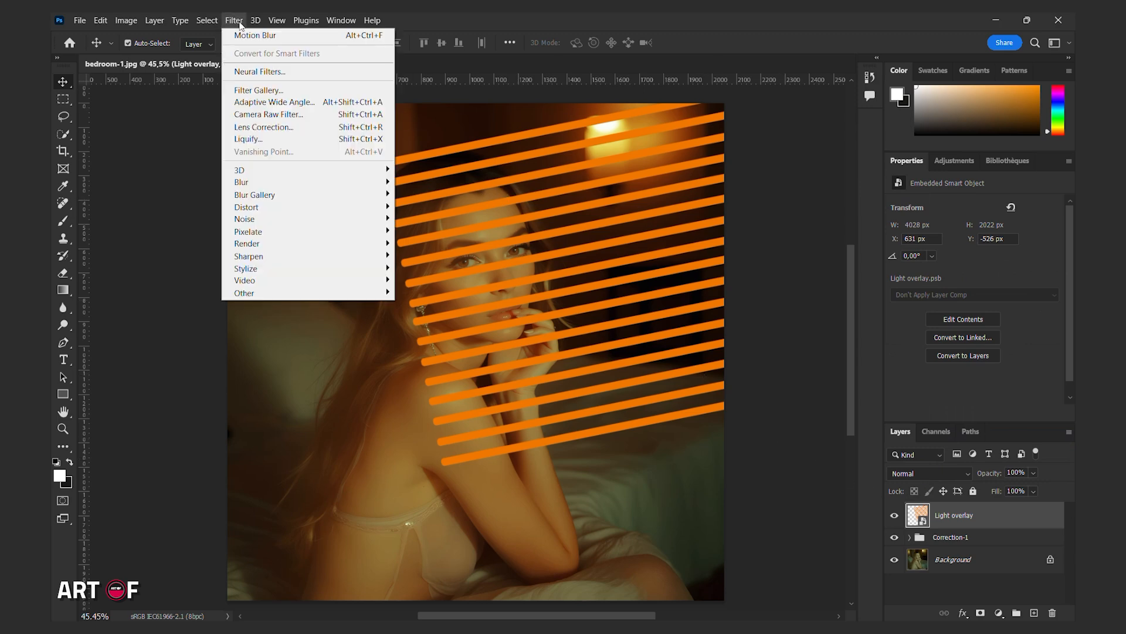
pyautogui.moveTo(246, 181)
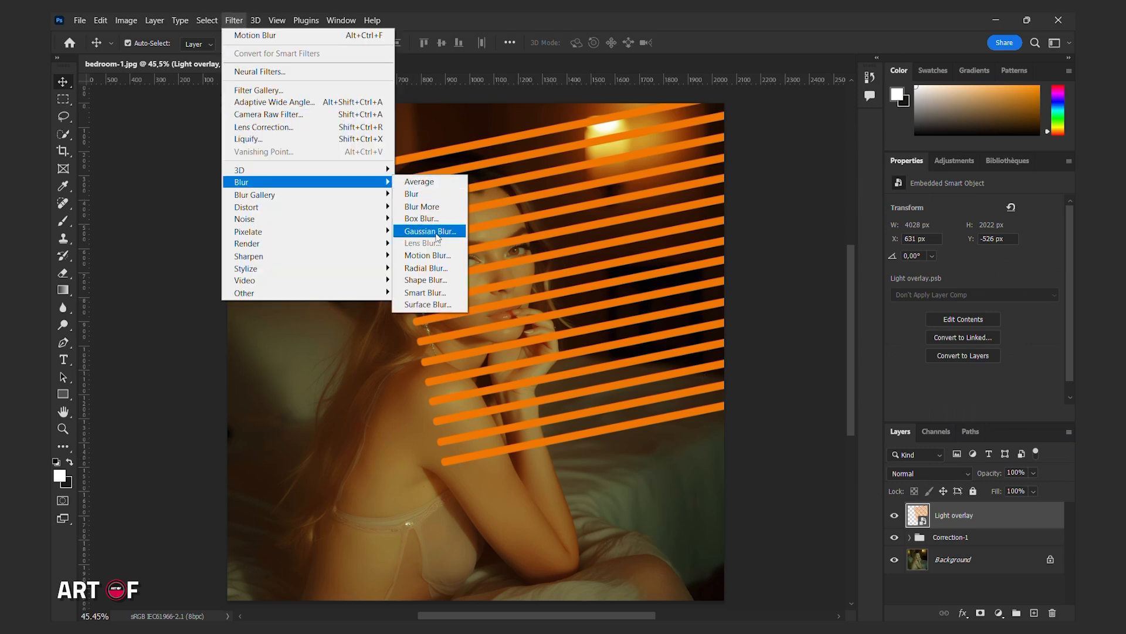
pyautogui.click(434, 231)
pyautogui.moveTo(641, 383); pyautogui.dragTo(653, 383)
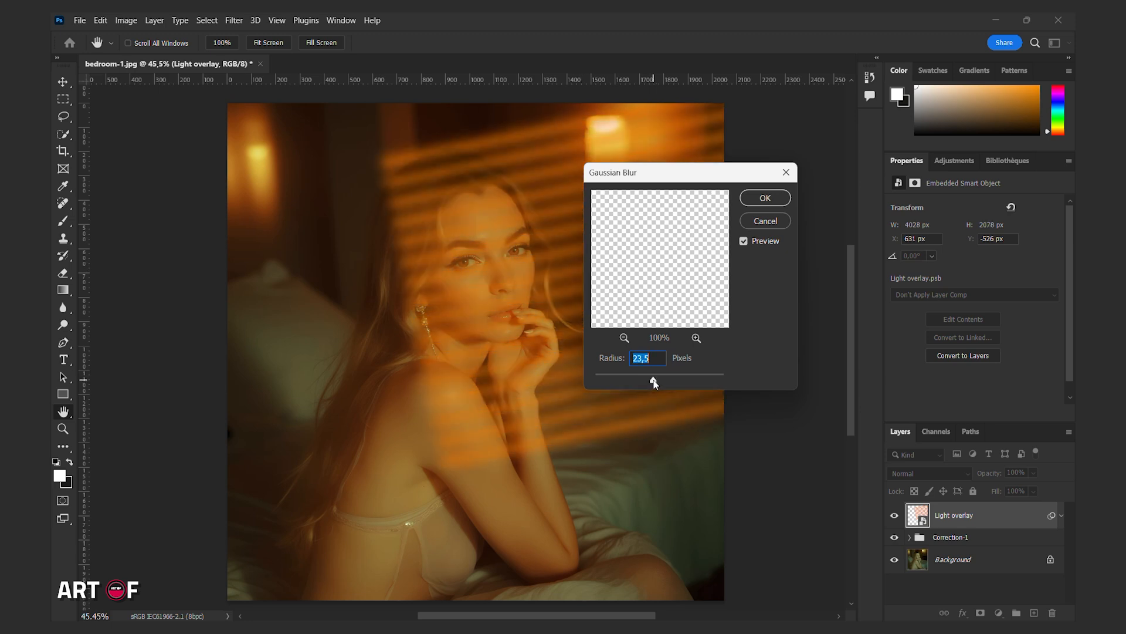
pyautogui.click(766, 197)
# Apply a Motion Blur at a 13° angle and about 1200 pixels distance to Light overlay, and set its blend mode to Screen.
pyautogui.click(234, 20)
pyautogui.moveTo(241, 182)
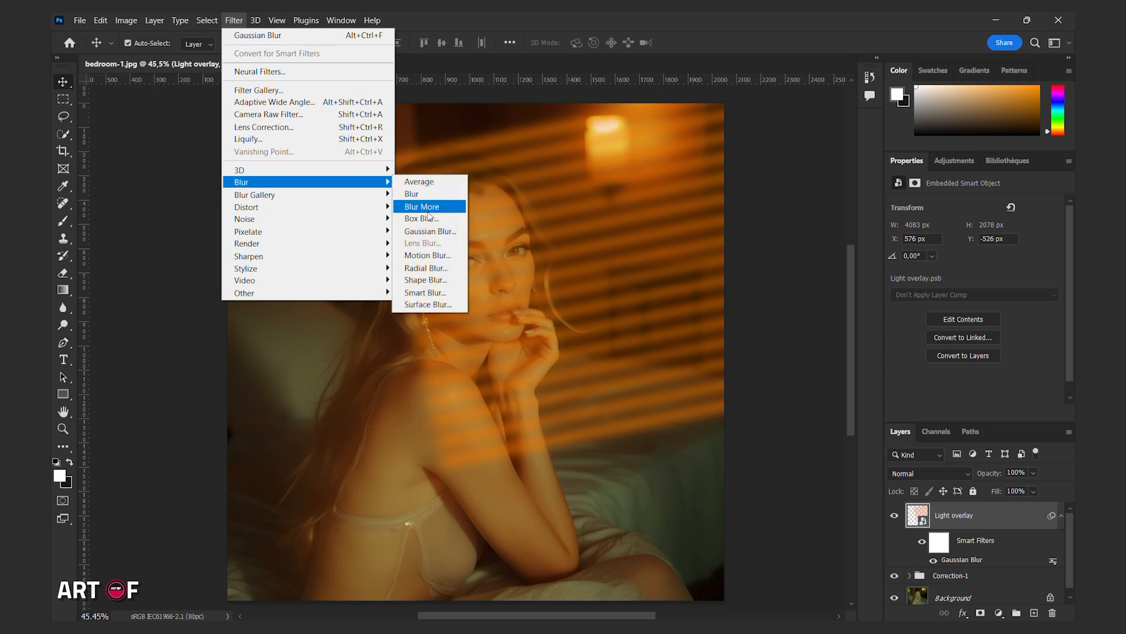
pyautogui.click(421, 254)
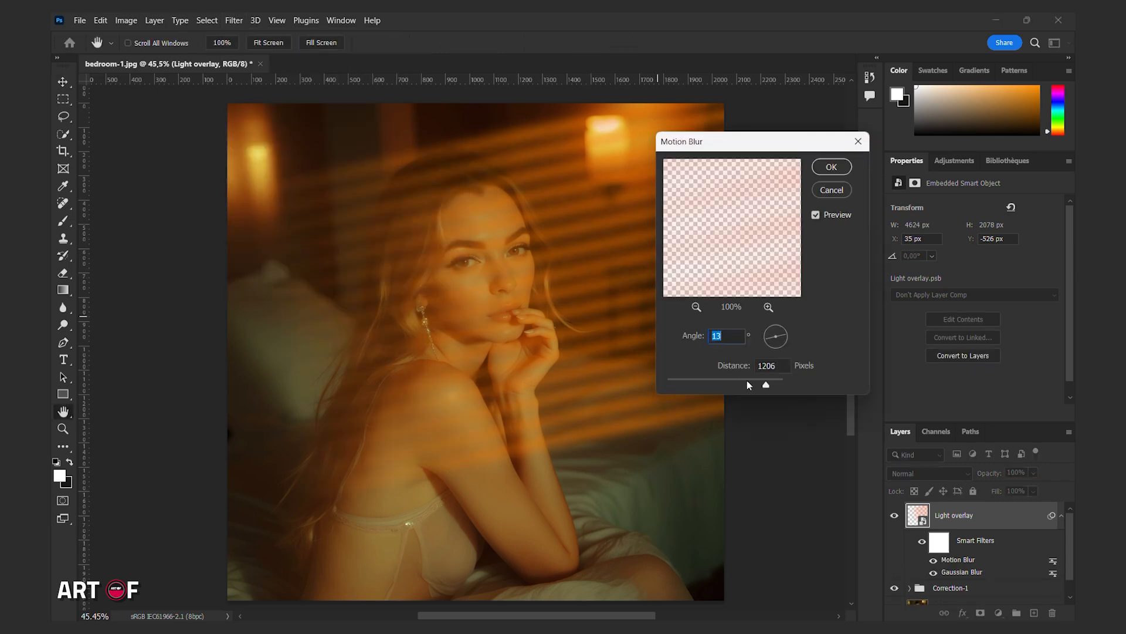
pyautogui.click(724, 385)
pyautogui.moveTo(723, 385); pyautogui.dragTo(768, 385)
pyautogui.click(833, 167)
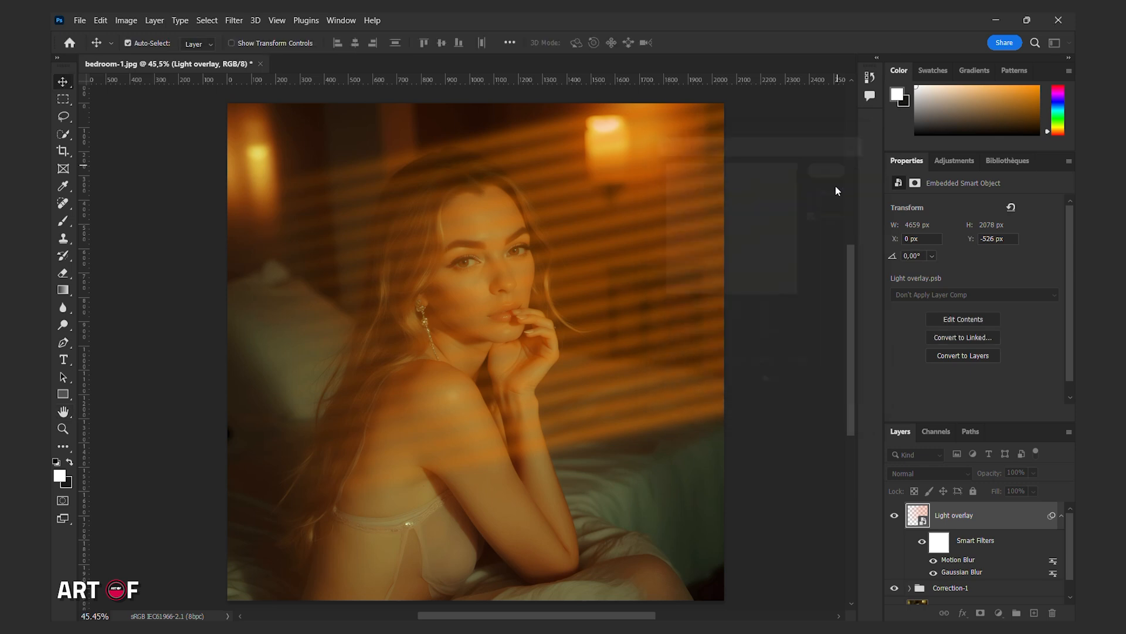
pyautogui.click(915, 474)
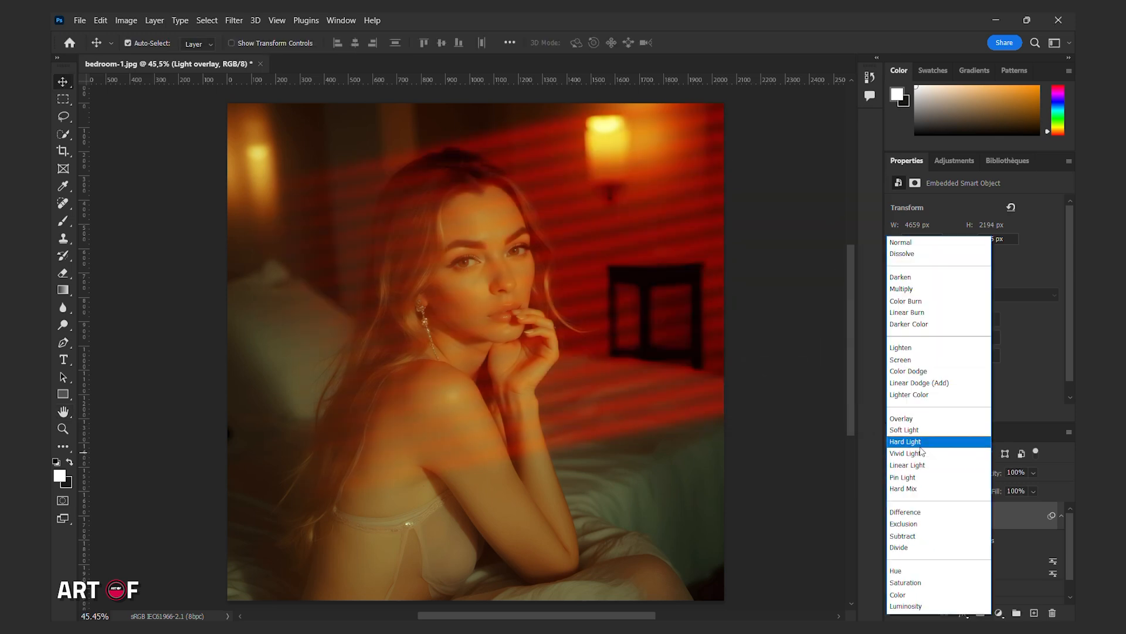
pyautogui.click(911, 363)
# Enlarge the Light overlay to about 177% and move it so its stripes fall on the wall behind the subject.
pyautogui.hotkey('ctrl', 't')
pyautogui.hotkey('ctrl', '-')
pyautogui.hotkey('ctrl', '-')
pyautogui.moveTo(688, 412); pyautogui.dragTo(687, 527)
pyautogui.moveTo(688, 142); pyautogui.dragTo(687, 82)
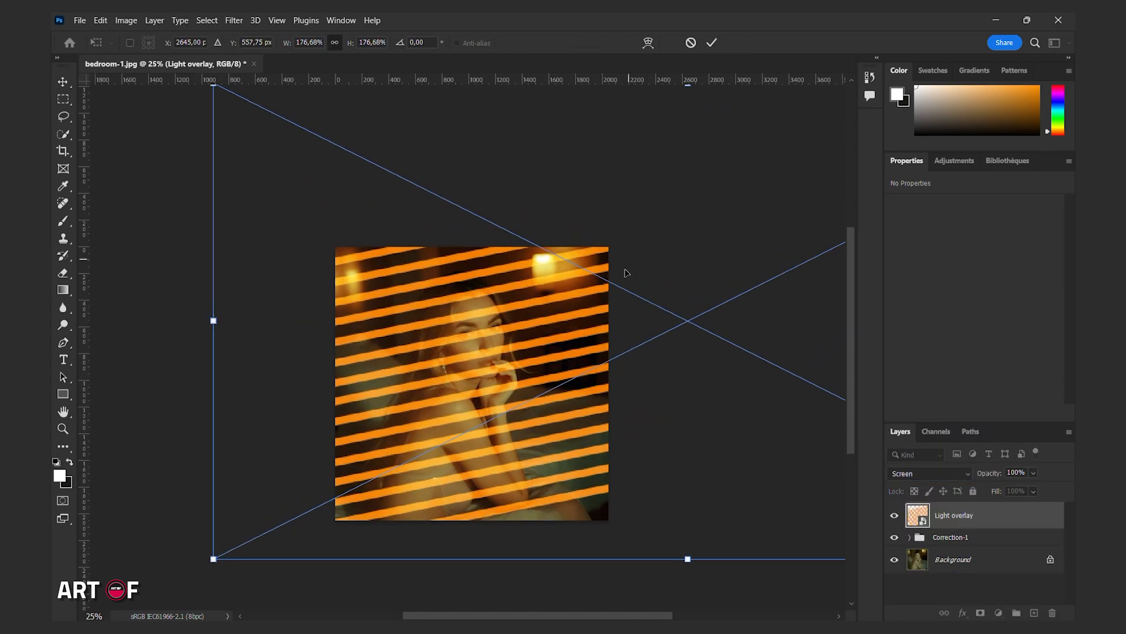
pyautogui.moveTo(286, 393); pyautogui.dragTo(524, 361)
pyautogui.press('Return')
pyautogui.moveTo(545, 299); pyautogui.dragTo(622, 290)
# Duplicate the Light overlay layer and flip the copy both horizontally and vertically.
pyautogui.hotkey('ctrl', 'j')
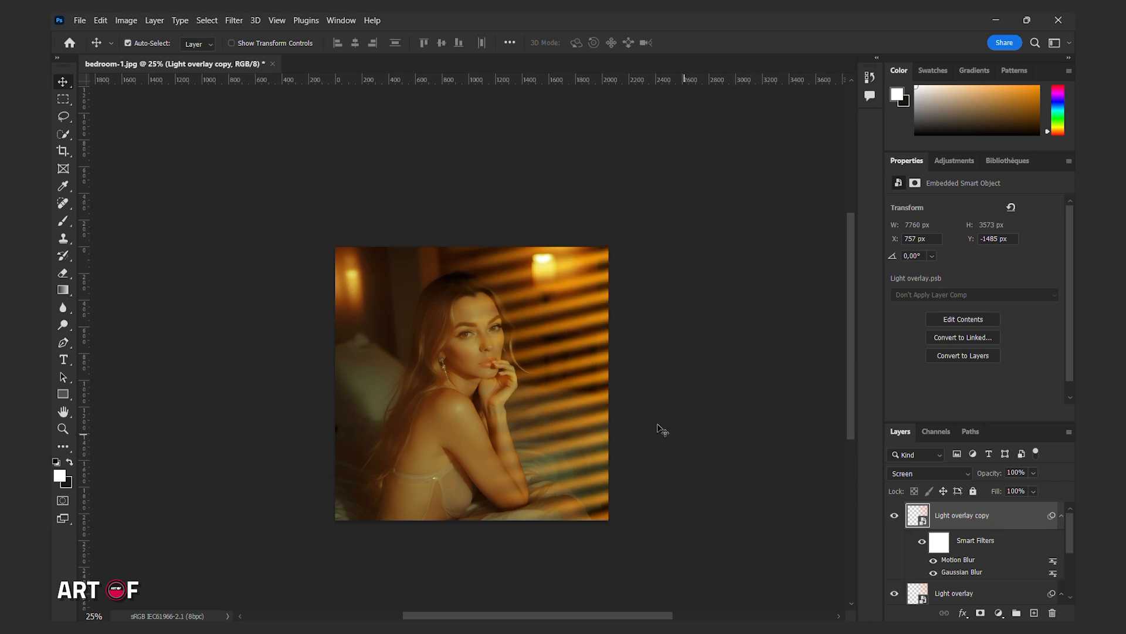
pyautogui.hotkey('ctrl', 't')
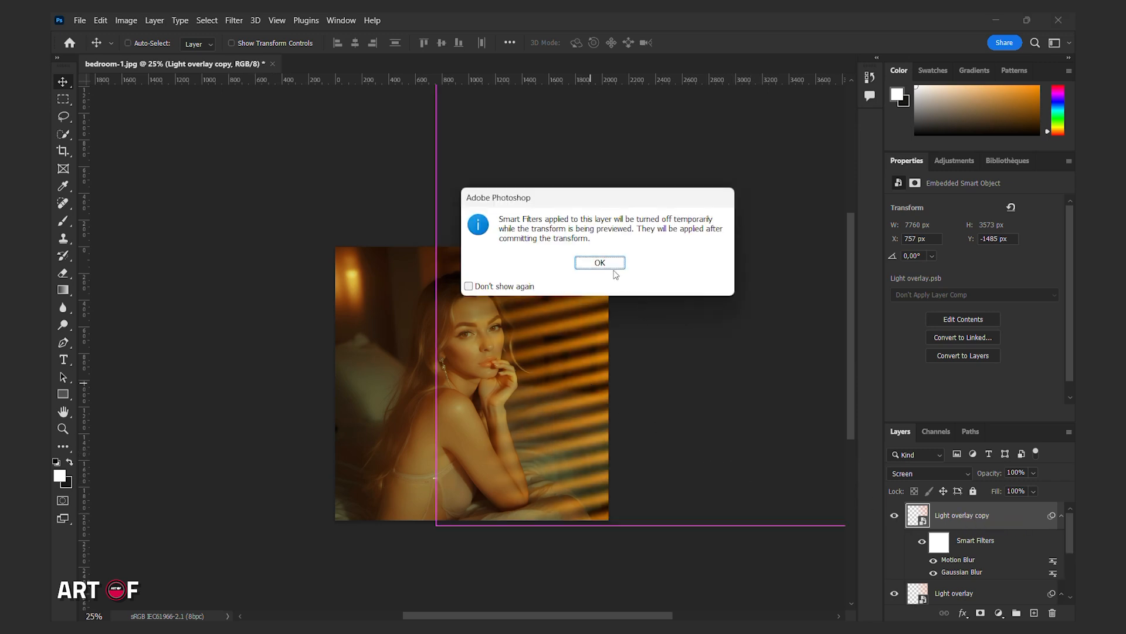
pyautogui.click(613, 267)
pyautogui.rightClick(592, 341)
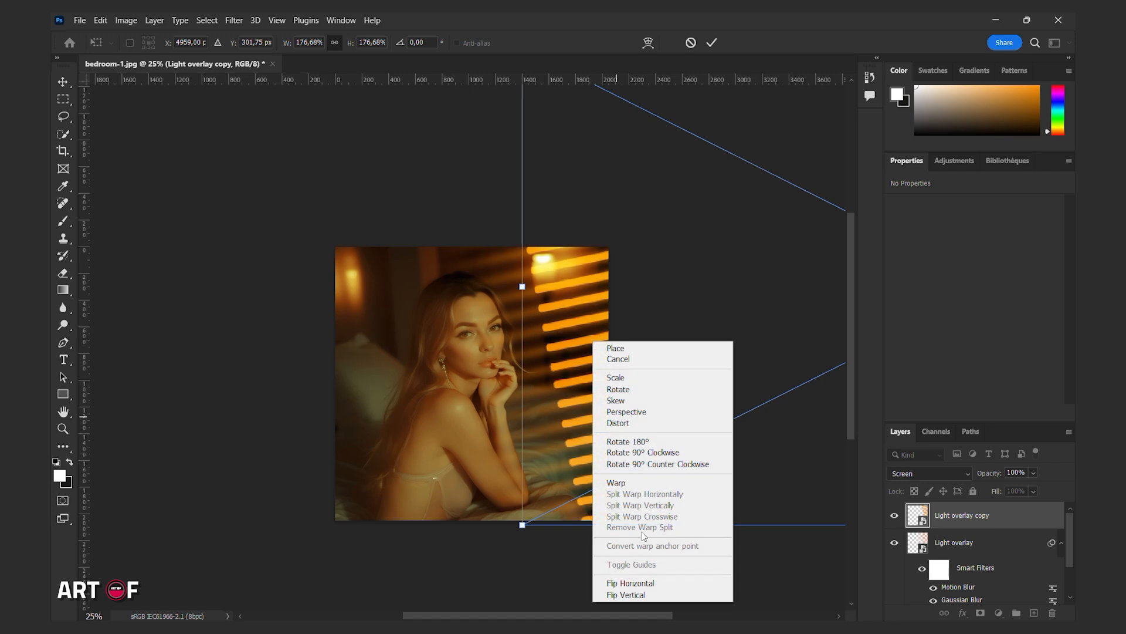
pyautogui.click(644, 584)
pyautogui.rightClick(589, 342)
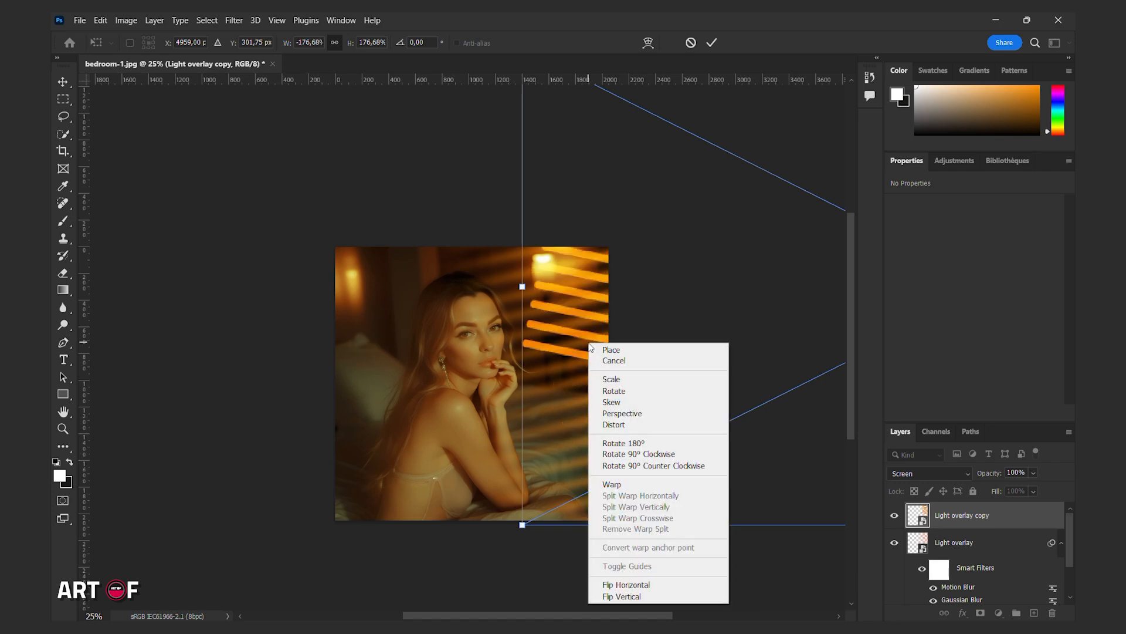
pyautogui.click(656, 598)
# Move the flipped Light overlay copy to the opposite side of the photo, over the pillow and the subject's back.
pyautogui.moveTo(376, 375); pyautogui.dragTo(350, 378)
pyautogui.press('Return')
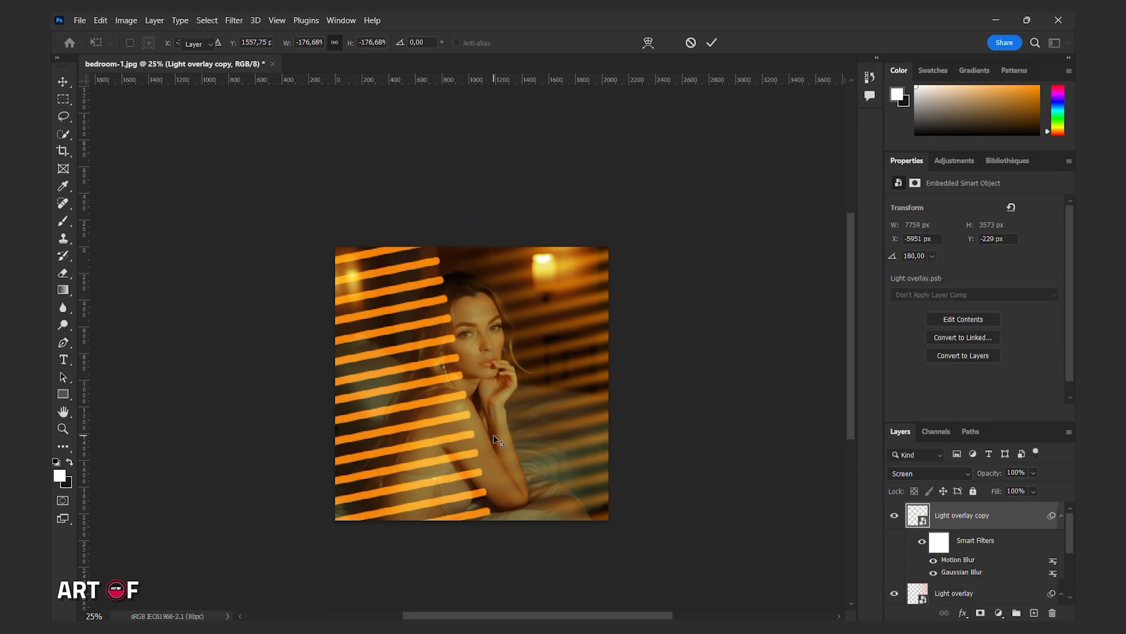
pyautogui.hotkey('ctrl', 't')
pyautogui.press('Return')
pyautogui.moveTo(449, 386); pyautogui.dragTo(403, 404)
pyautogui.press('Return')
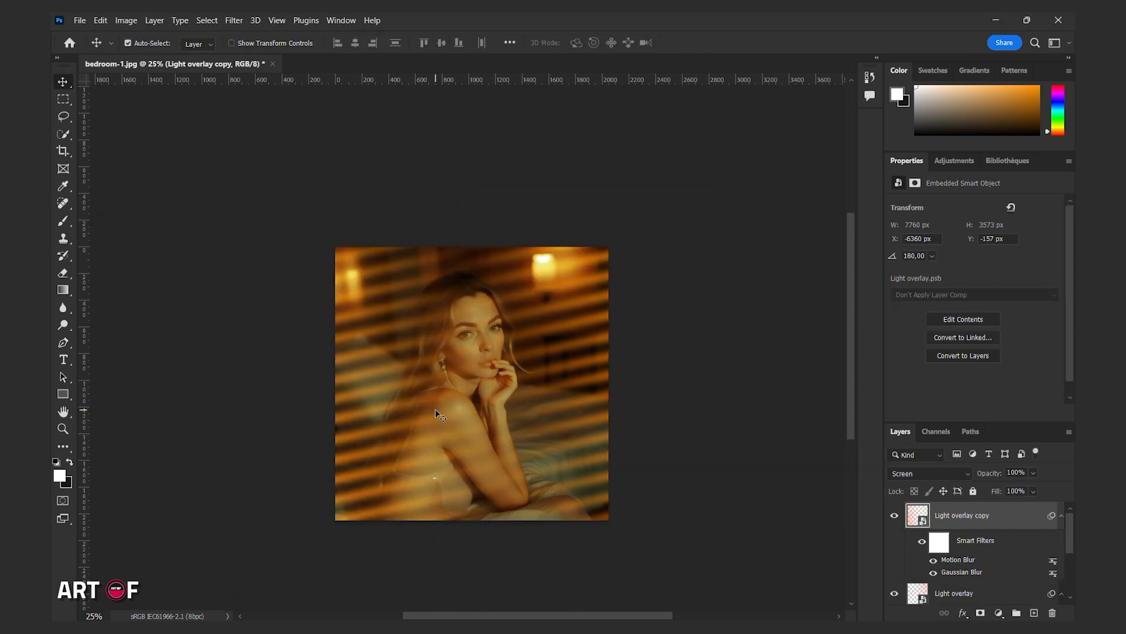
# Set the Gaussian Blur radius of the Light overlay copy to 115.8 pixels.
pyautogui.doubleClick(961, 574)
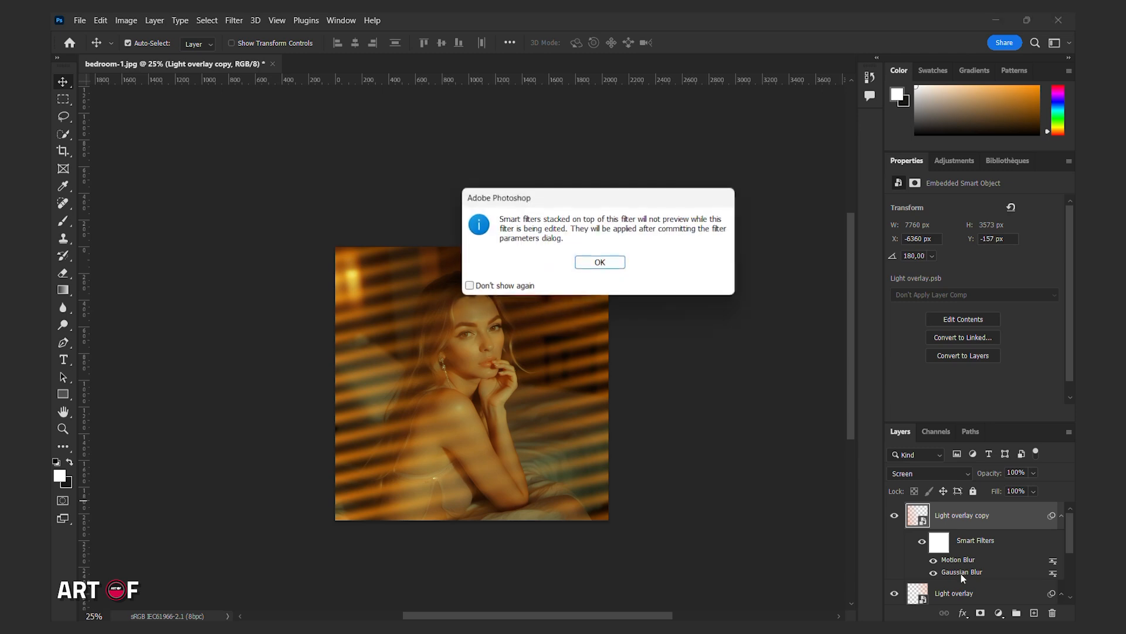
pyautogui.click(595, 267)
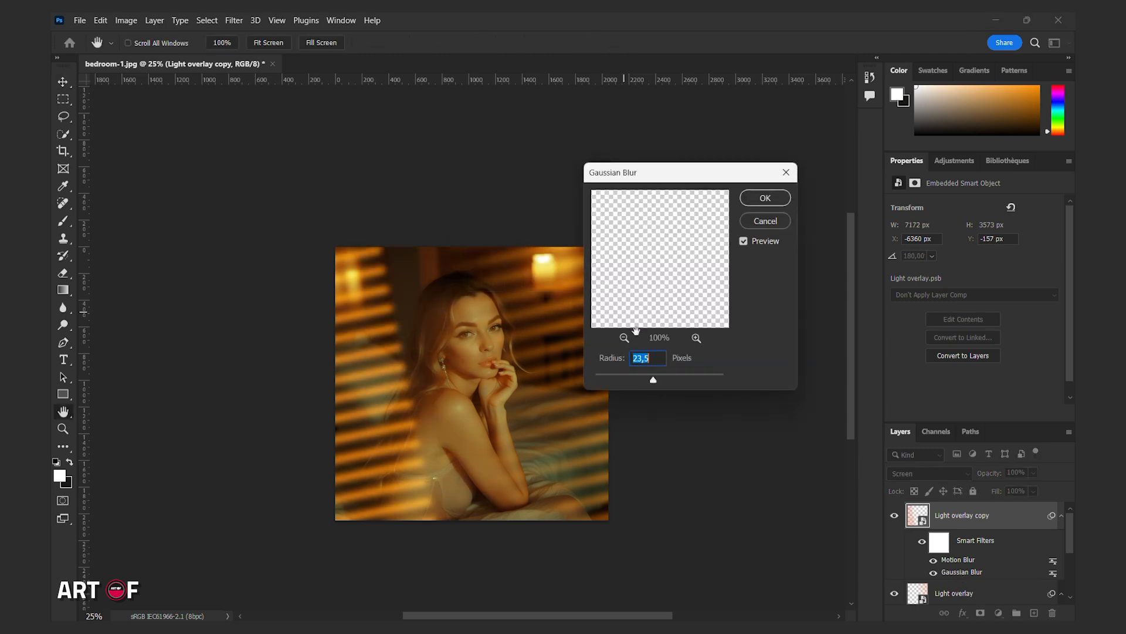
pyautogui.moveTo(679, 382)
pyautogui.mouseDown()
pyautogui.moveTo(692, 381)
pyautogui.moveTo(681, 382)
pyautogui.mouseUp()
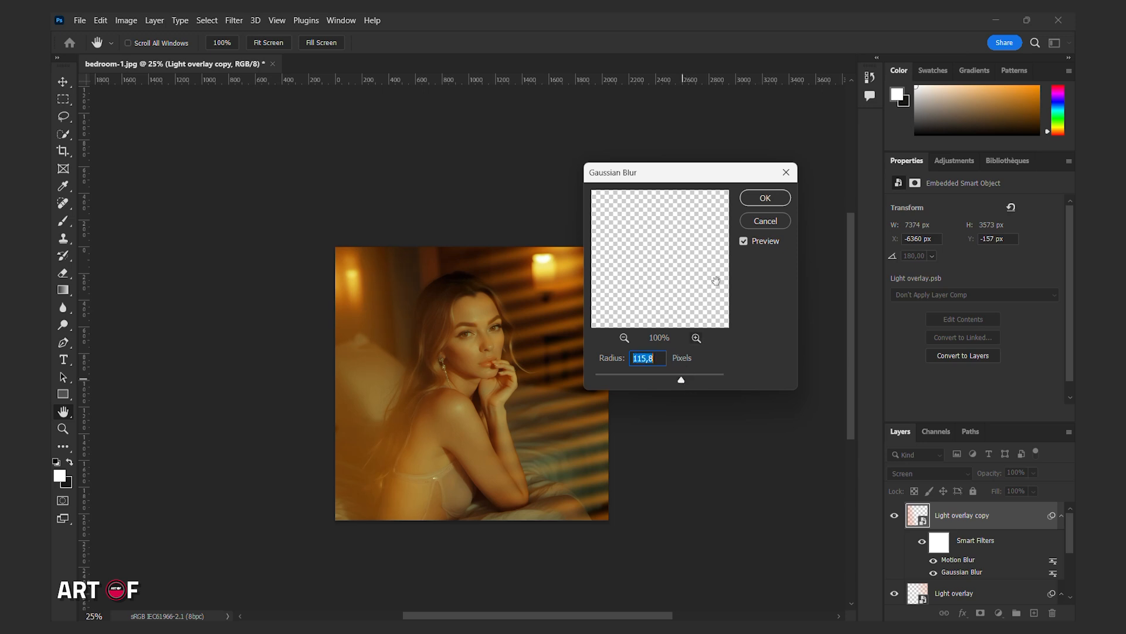
pyautogui.click(763, 197)
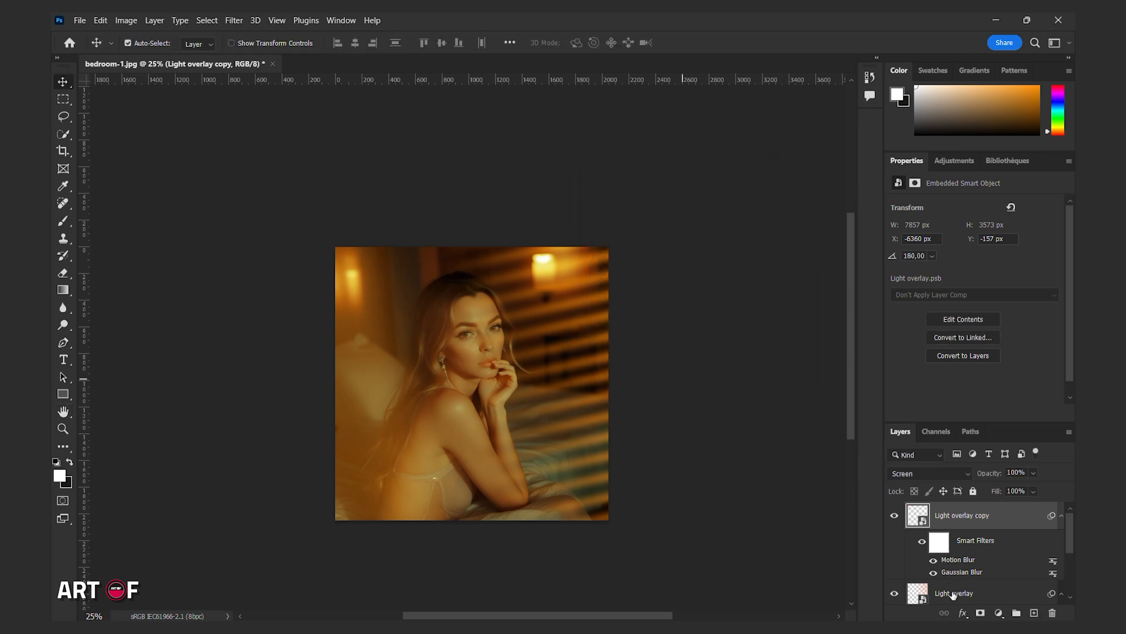
# Increase the Gaussian Blur radius of the original Light overlay layer to soften its stripes.
pyautogui.press('Delete')
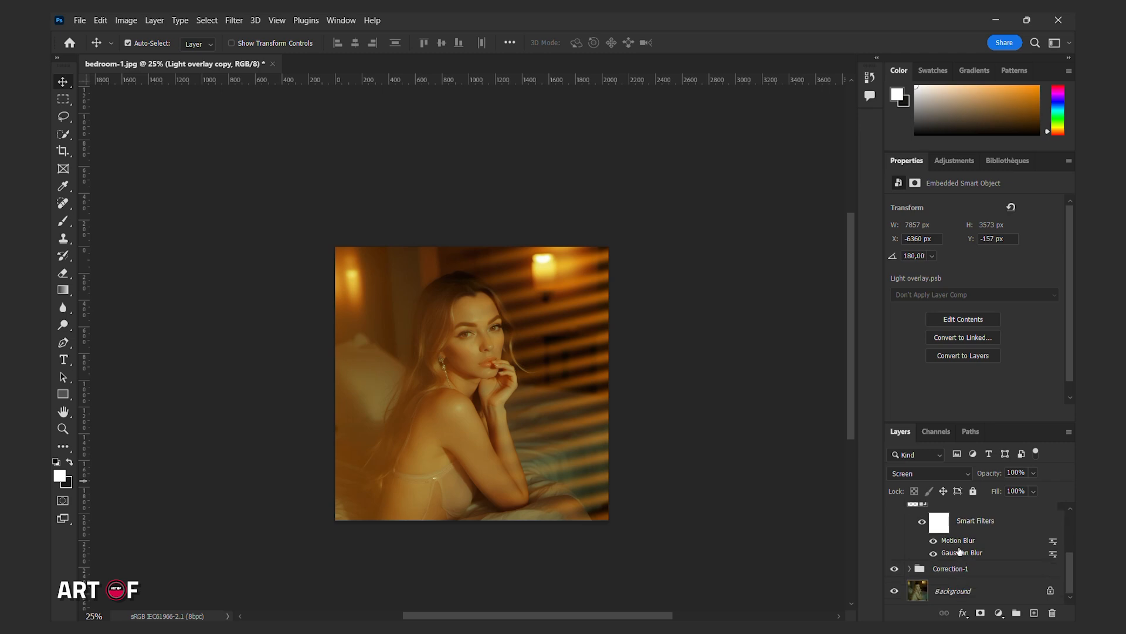
pyautogui.doubleClick(961, 572)
pyautogui.press('Return')
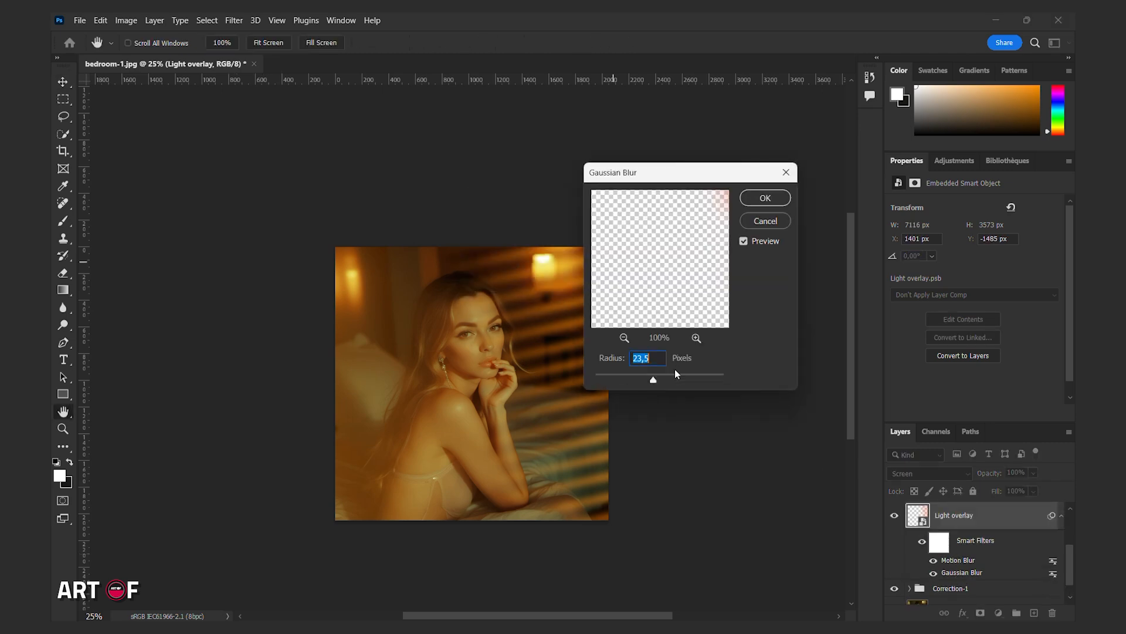
pyautogui.moveTo(675, 380)
pyautogui.mouseDown()
pyautogui.moveTo(664, 381)
pyautogui.moveTo(697, 383)
pyautogui.moveTo(656, 381)
pyautogui.moveTo(678, 382)
pyautogui.moveTo(667, 381)
pyautogui.mouseUp()
pyautogui.click(765, 198)
# Shift the original Light overlay stripes slightly closer to the subject.
pyautogui.hotkey('ctrl', 't')
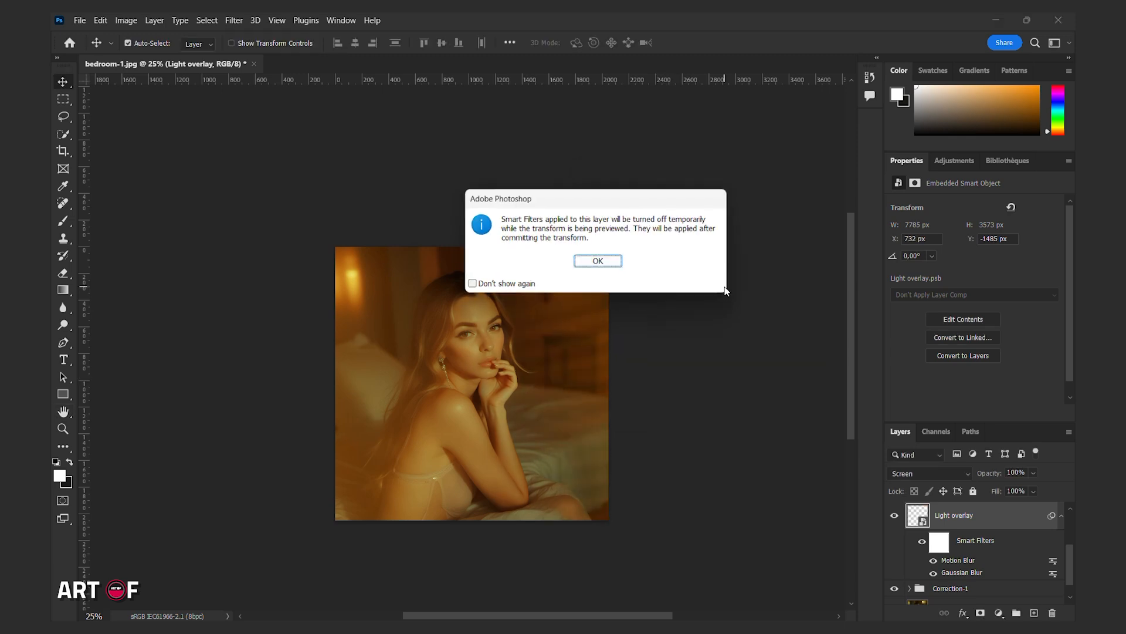
pyautogui.click(593, 267)
pyautogui.moveTo(573, 347); pyautogui.dragTo(545, 350)
pyautogui.press('Return')
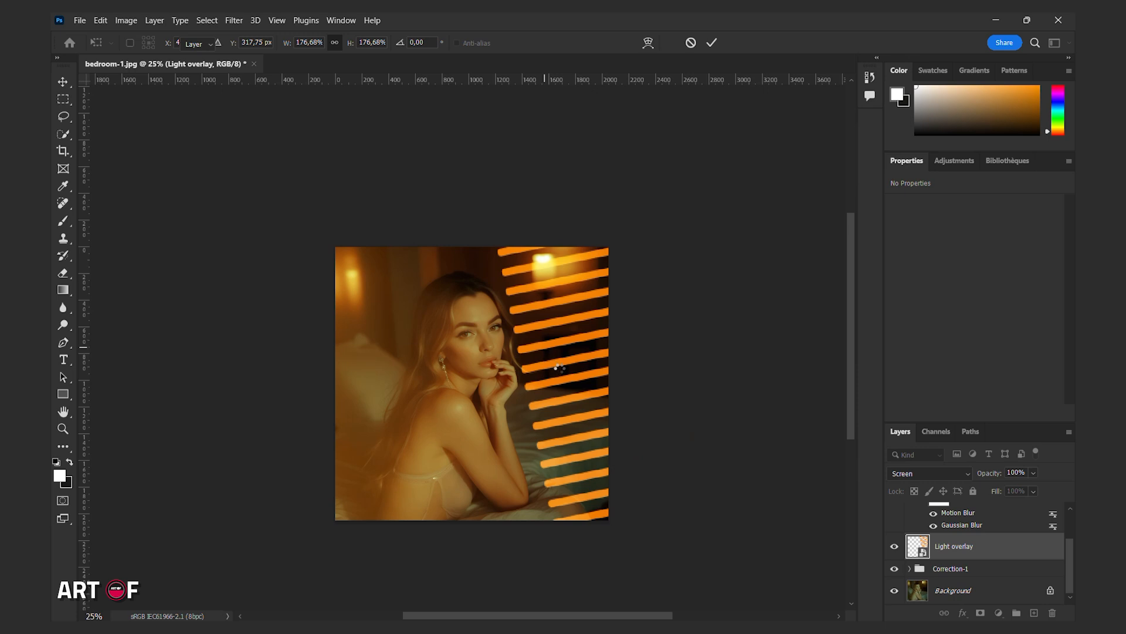
# Group the two Light overlay layers and name the group "light effect".
pyautogui.hotkey('ctrl', '+')
pyautogui.scroll(1, 984, 547)
pyautogui.keyDown('shift'); pyautogui.click(983, 542); pyautogui.keyUp('shift')
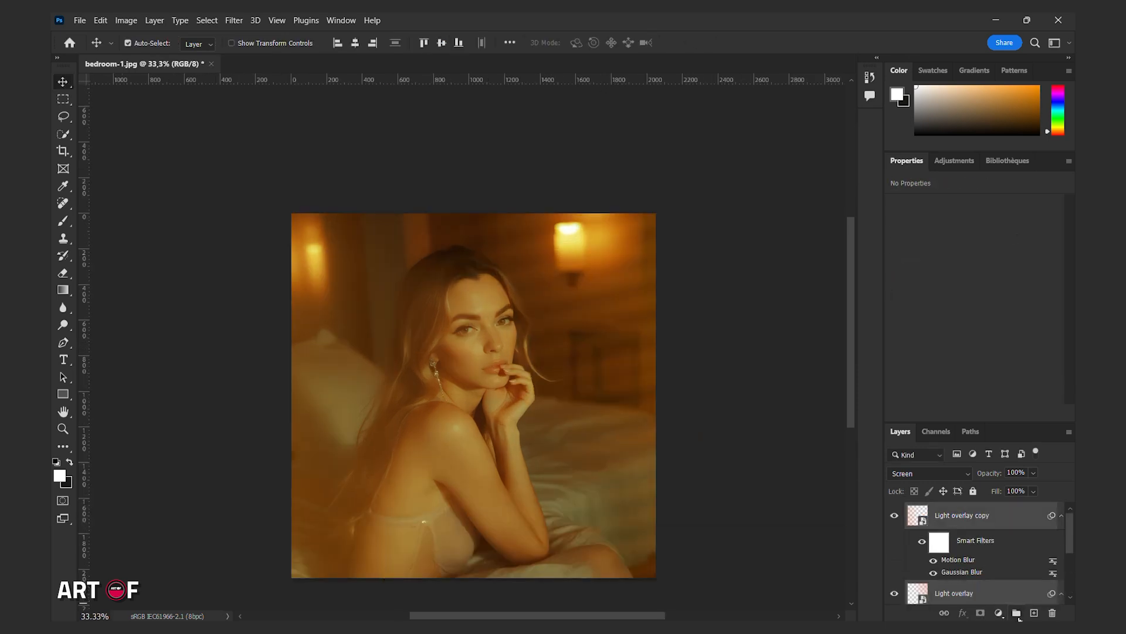
pyautogui.hotkey('ctrl', 'g')
pyautogui.doubleClick(951, 510)
pyautogui.write('light effect')
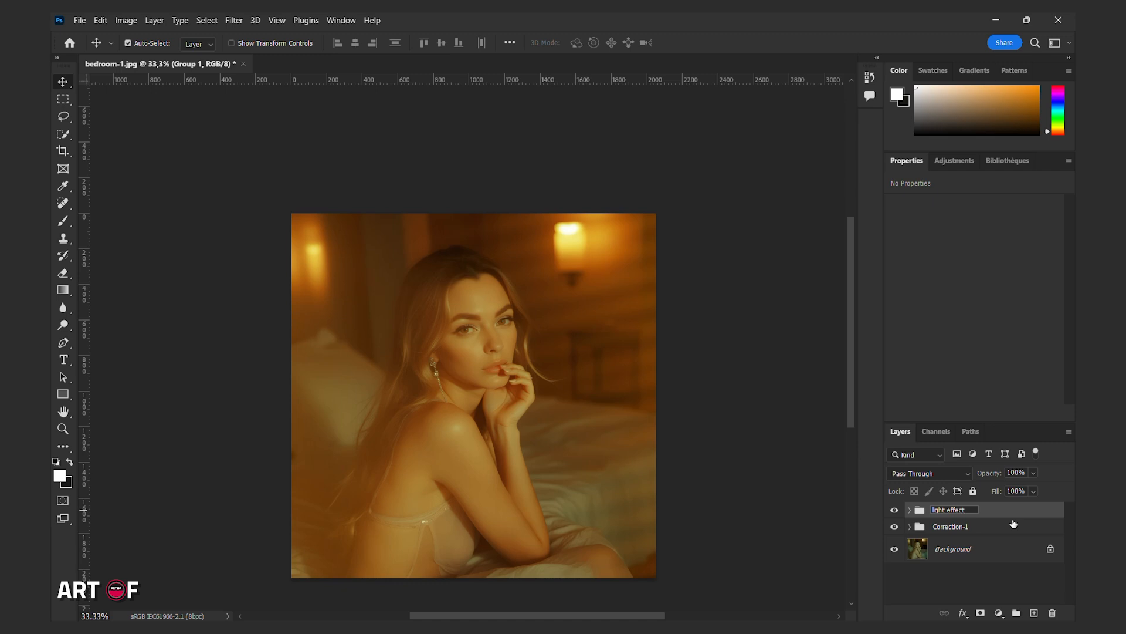
pyautogui.press('Return')
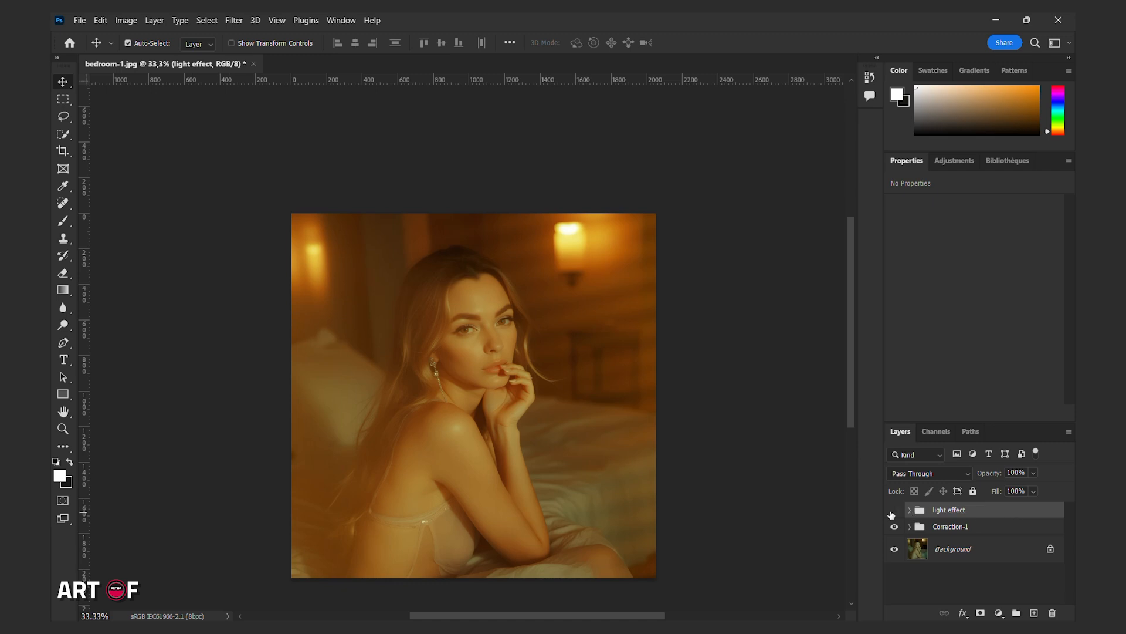
# Add a Color Lookup adjustment above the light effect group with the 2Strip.look 3D LUT.
pyautogui.click(999, 613)
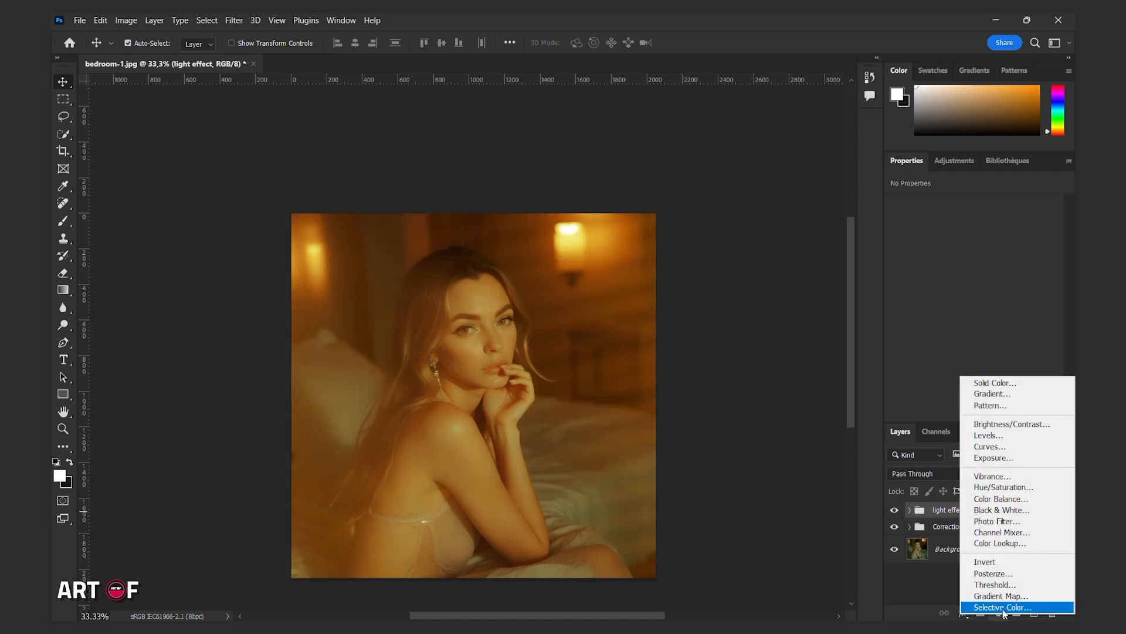
pyautogui.click(1001, 543)
pyautogui.click(972, 207)
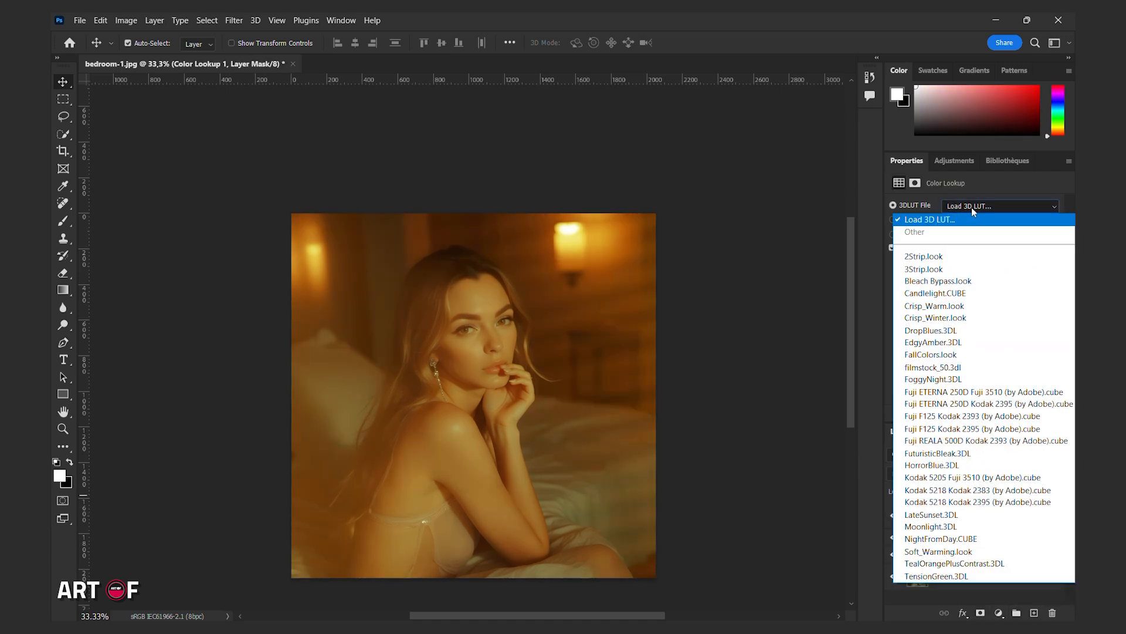
pyautogui.click(964, 256)
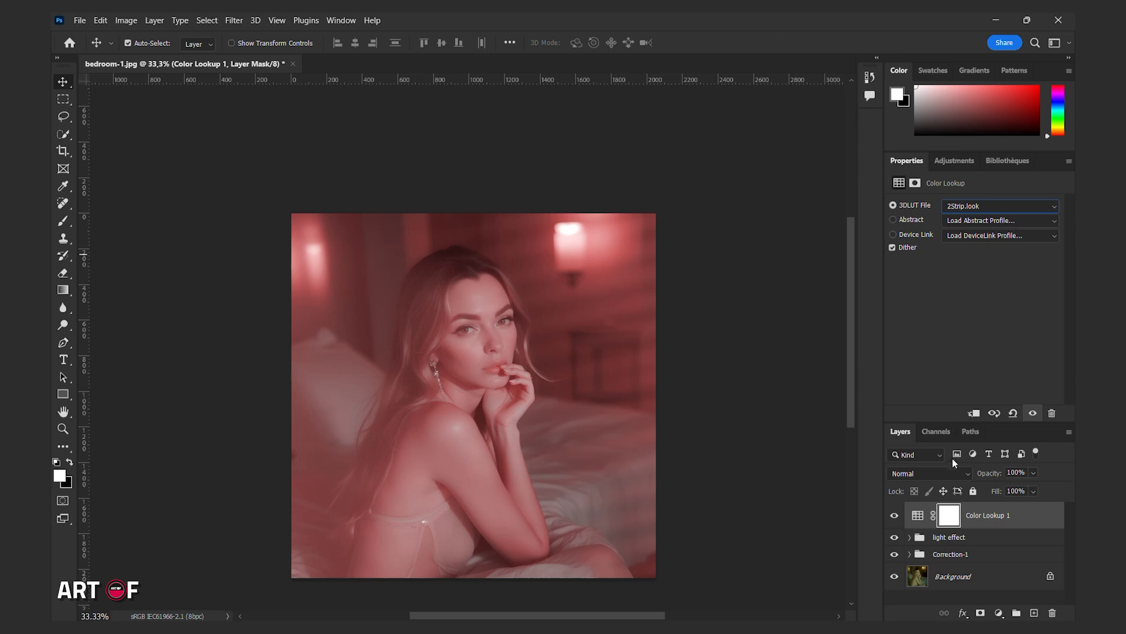
# Set the Color Lookup 1 layer's blend mode to Screen and its 3D LUT to Moonlight.3DL, comparing the image with and without it.
pyautogui.click(954, 477)
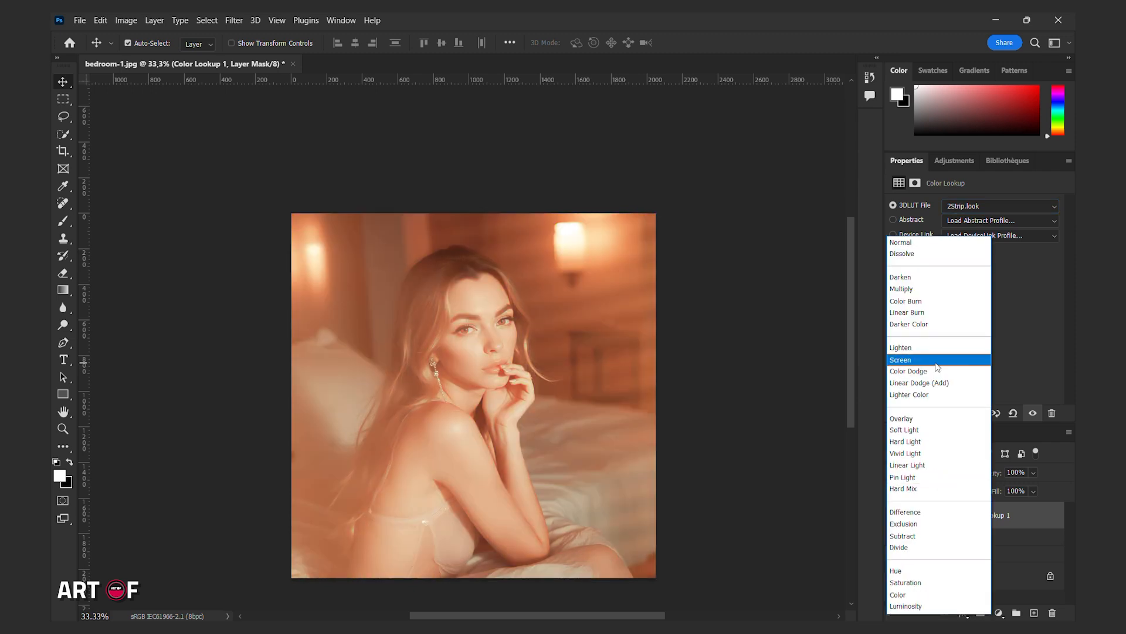
pyautogui.click(937, 360)
pyautogui.scroll(-1, 959, 209)
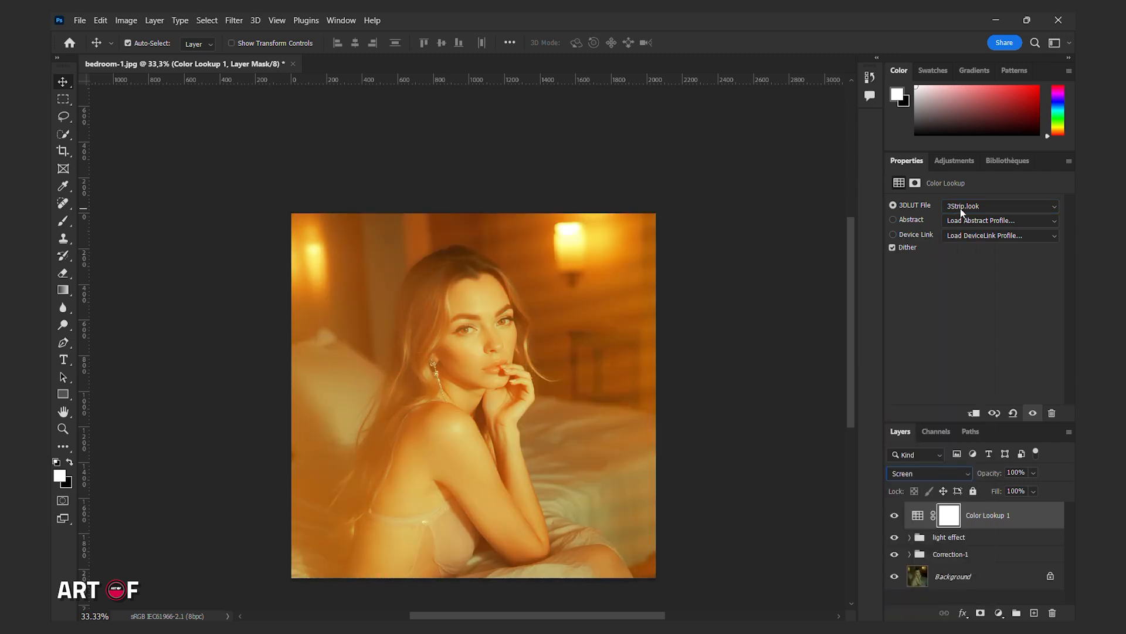
pyautogui.scroll(-20, 960, 209)
pyautogui.scroll(2, 959, 209)
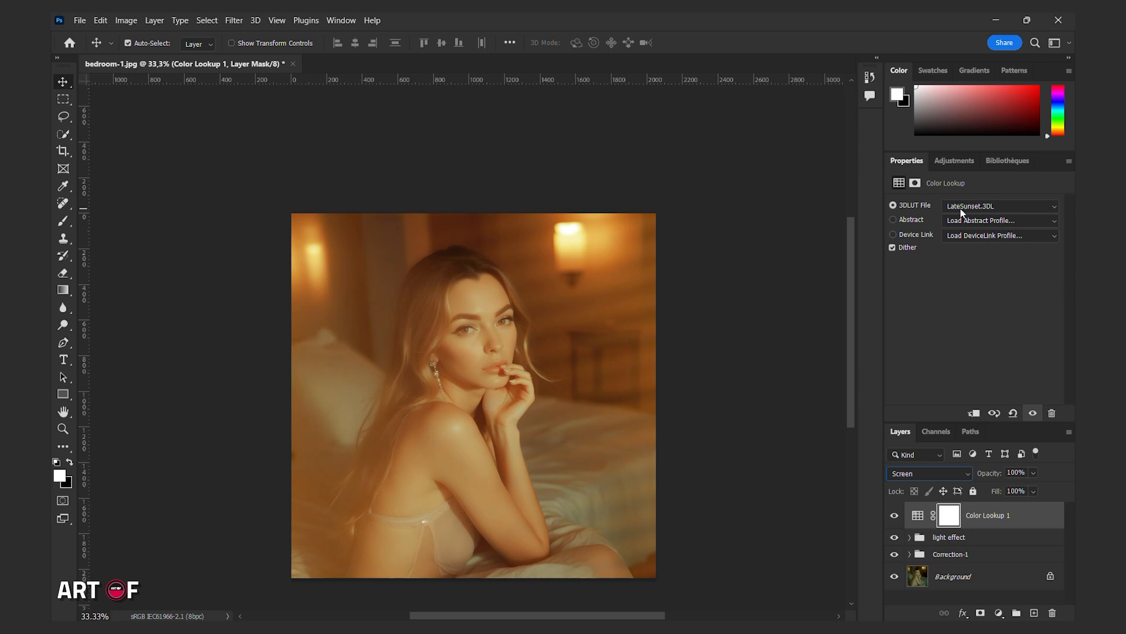
pyautogui.scroll(-1, 960, 209)
pyautogui.click(894, 517)
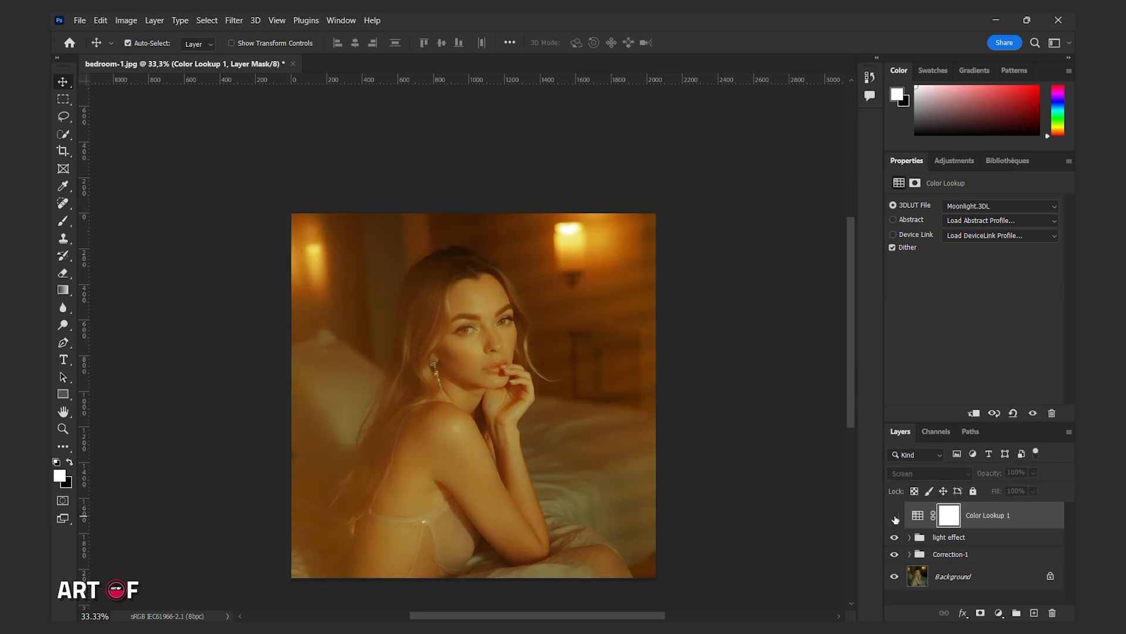
pyautogui.click(895, 516)
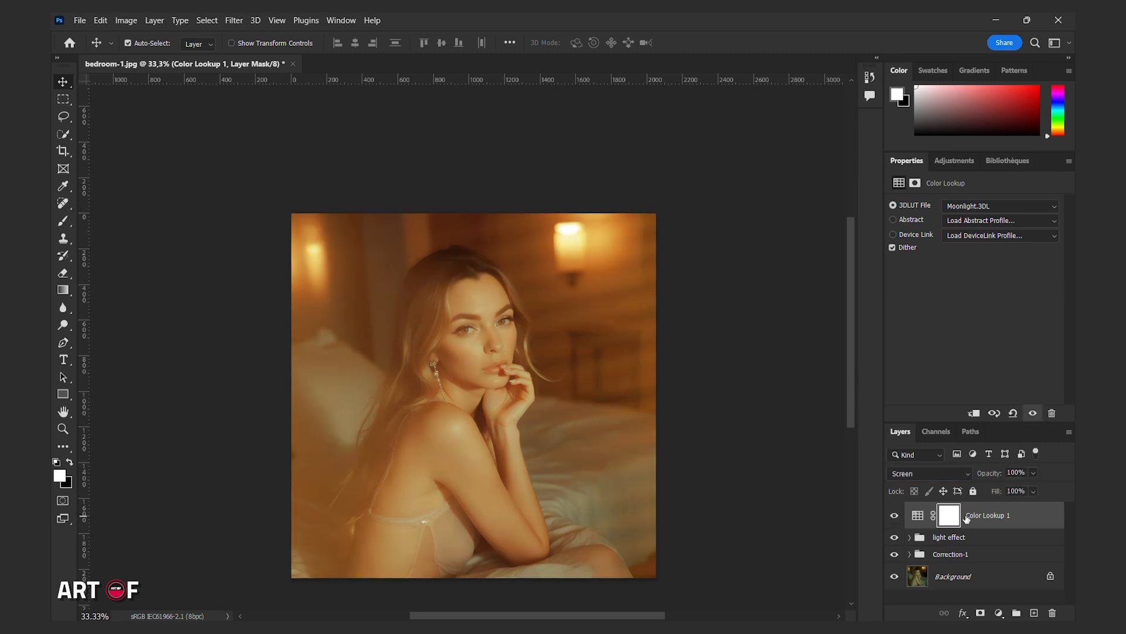
# Reduce the Color Lookup 1 layer's opacity to 50% and compare the image with and without the layer.
pyautogui.click(1019, 471)
pyautogui.write('50')
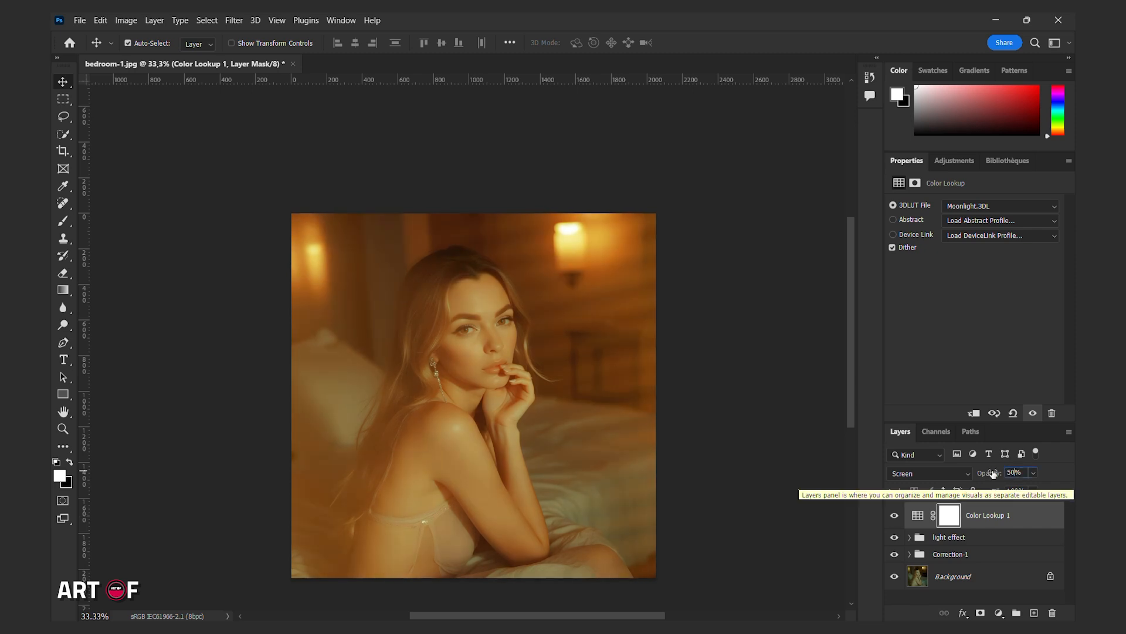
pyautogui.press('Return')
pyautogui.click(893, 517)
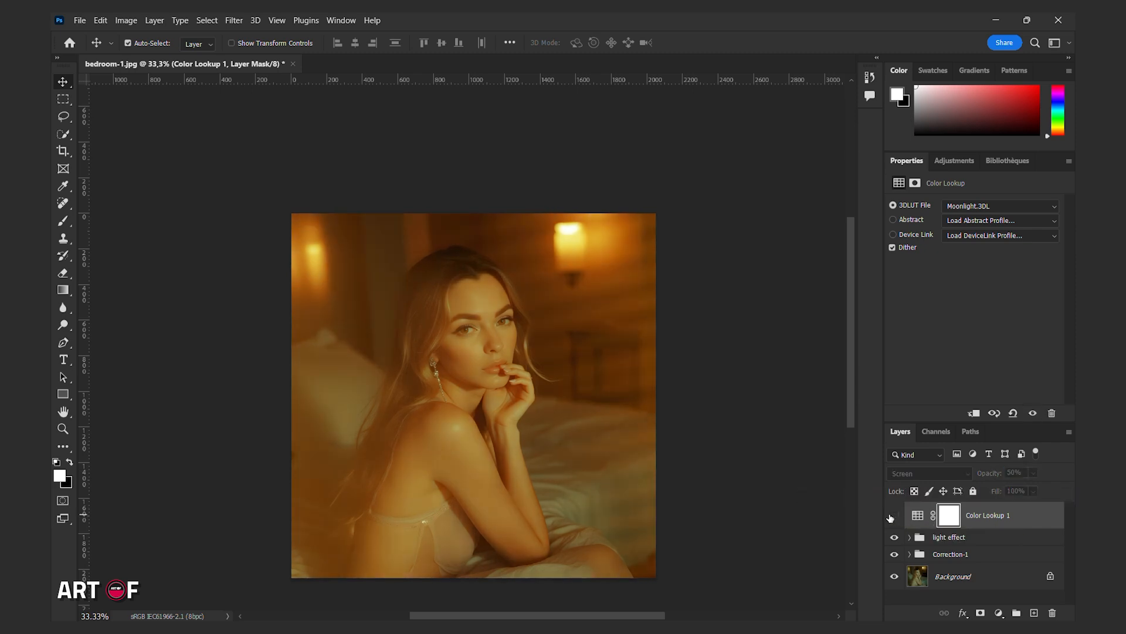
pyautogui.click(891, 518)
# Add a Curves adjustment on top with input 63 lowered to 49, a highlight point near the upper quarter, and black output raised to 25.
pyautogui.click(999, 612)
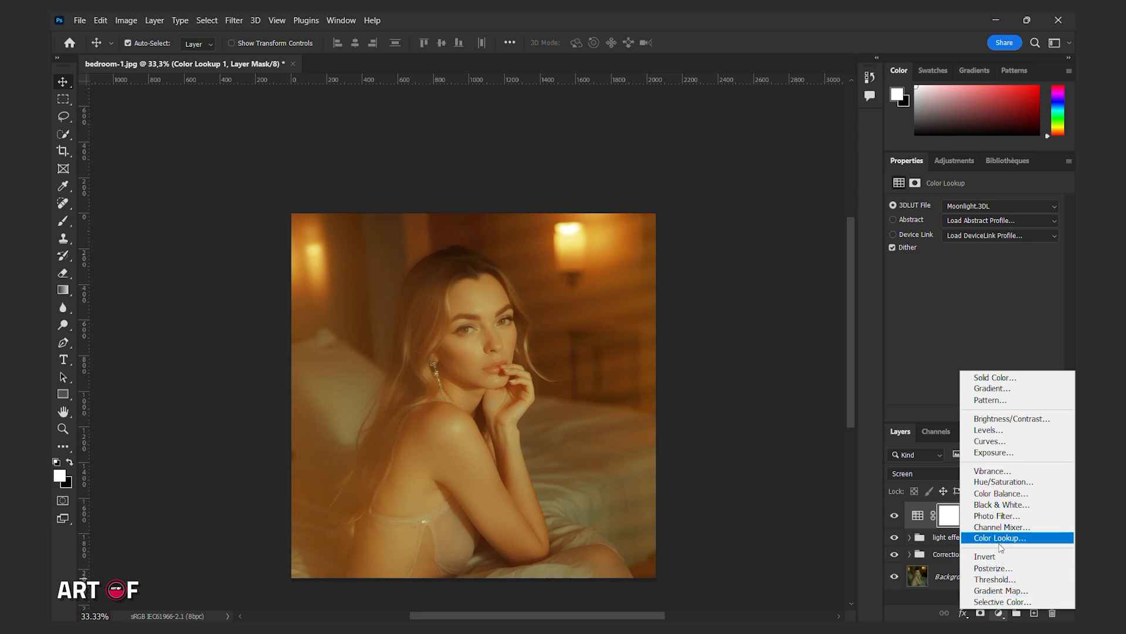
pyautogui.click(998, 441)
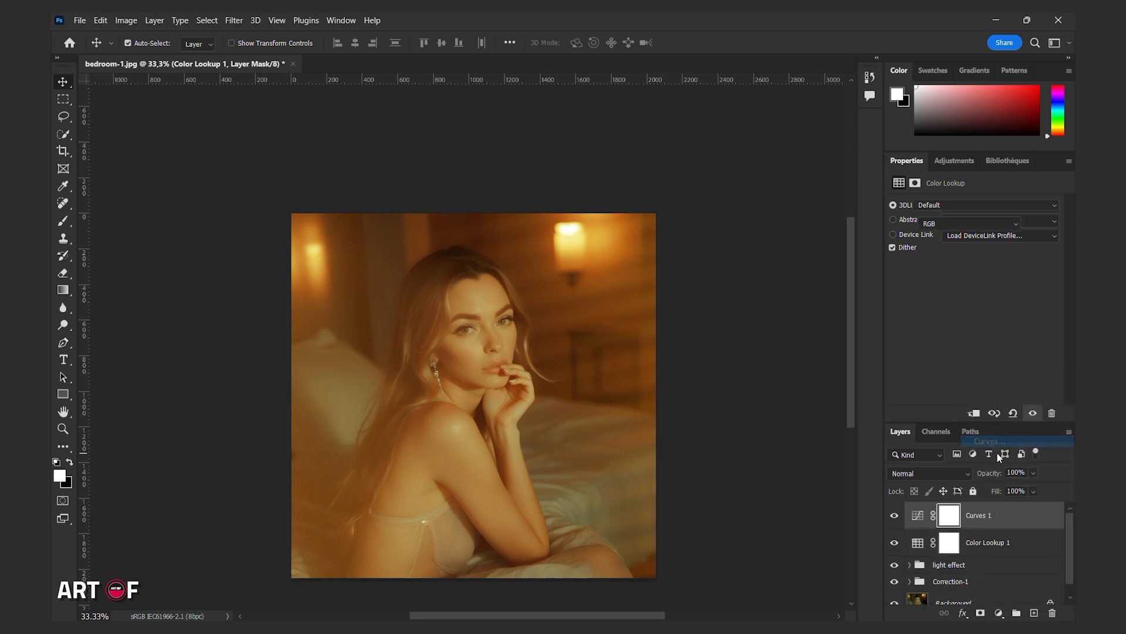
pyautogui.moveTo(955, 336); pyautogui.dragTo(955, 343)
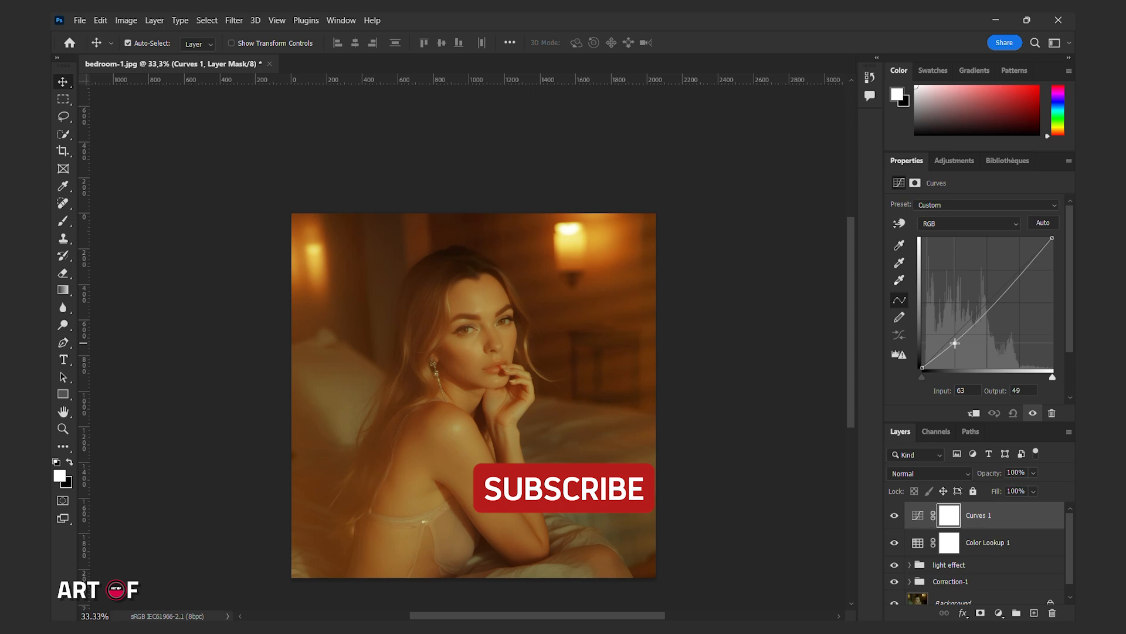
pyautogui.click(1001, 289)
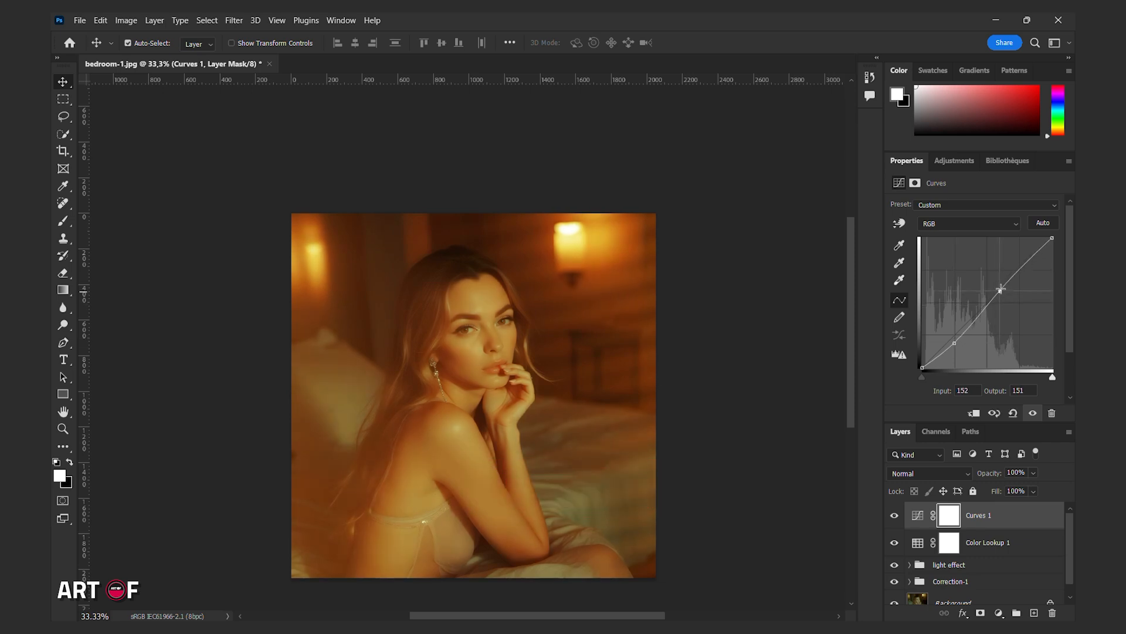
pyautogui.moveTo(1001, 288); pyautogui.dragTo(1019, 269)
pyautogui.moveTo(921, 370); pyautogui.dragTo(924, 353)
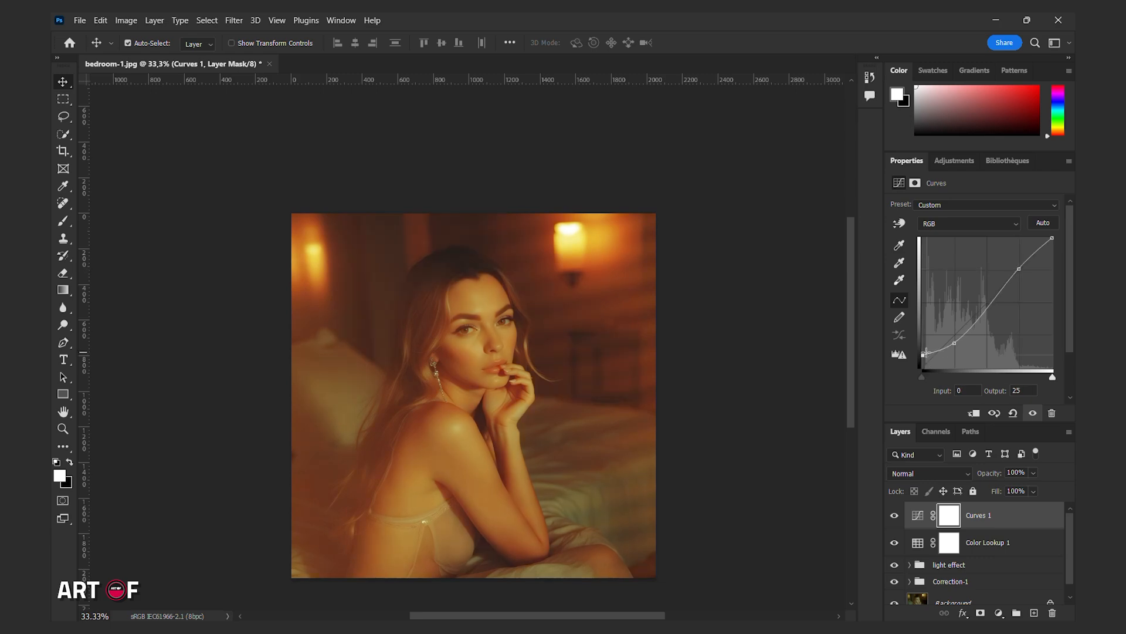